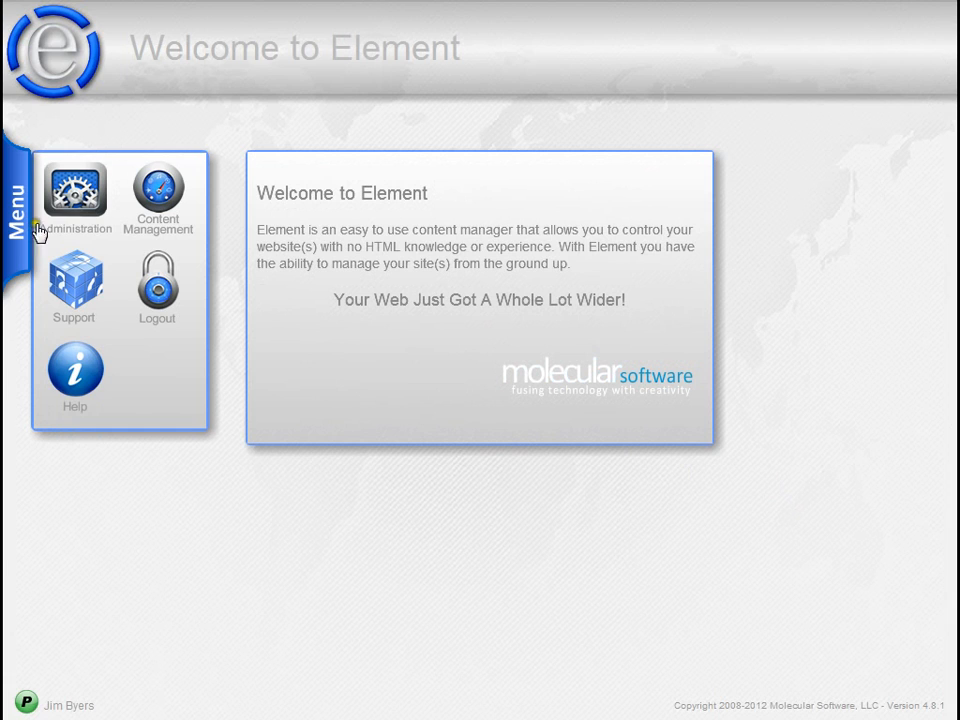
- Open Administration and show its section list (Accounts, Users, Sites, Microsites)
{"action": "left_click", "coordinate": [71, 205]}
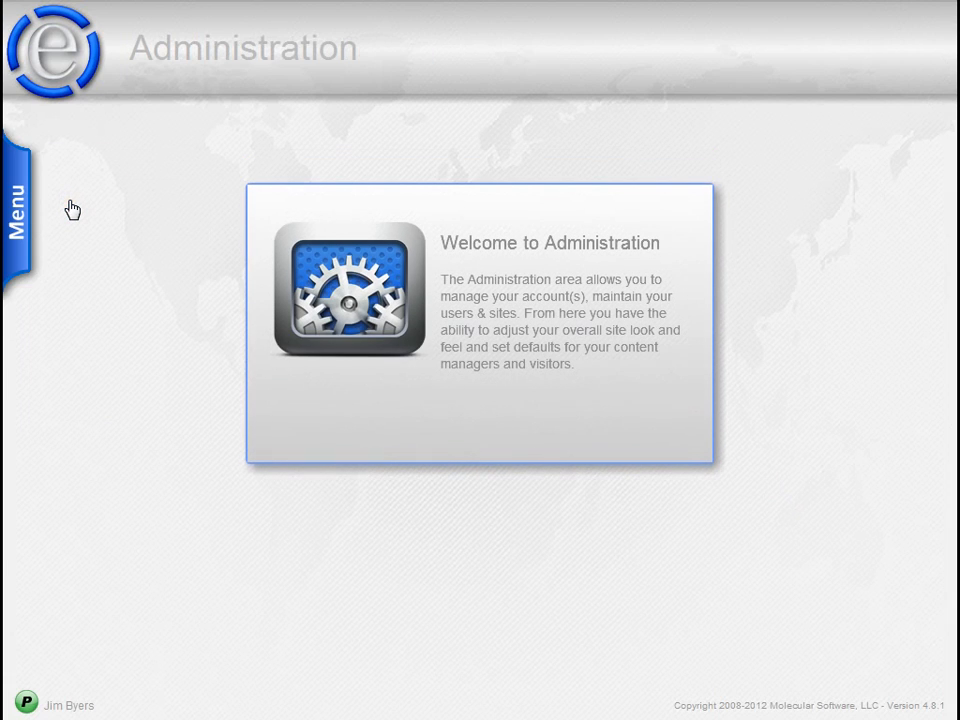
{"action": "left_click", "coordinate": [27, 201]}
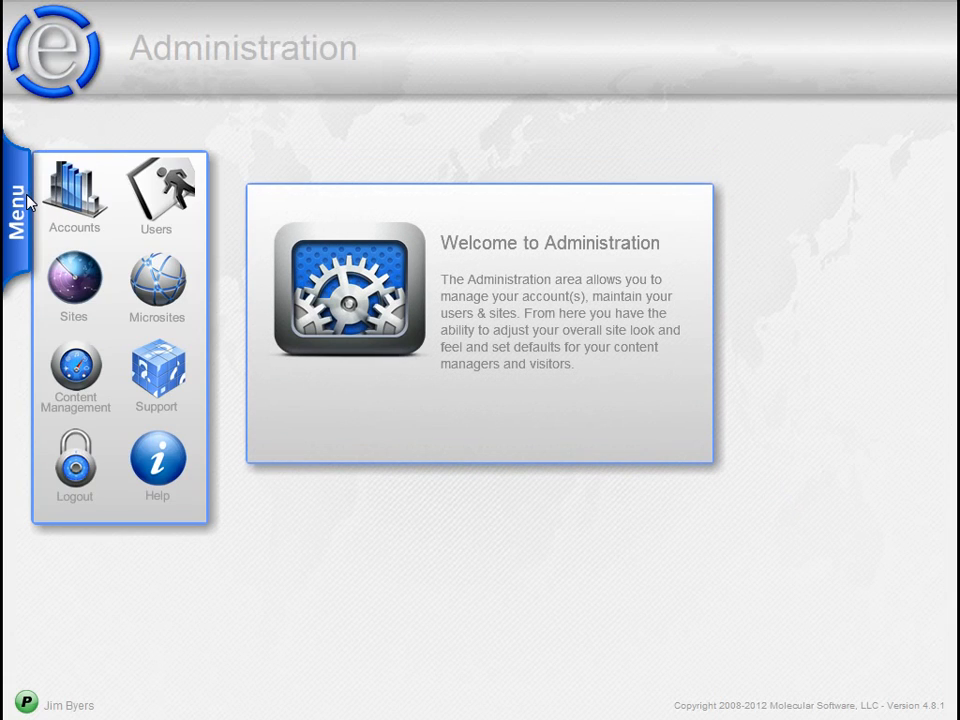
- Open Administration - Users to view the existing user's account record
{"action": "left_click", "coordinate": [147, 188]}
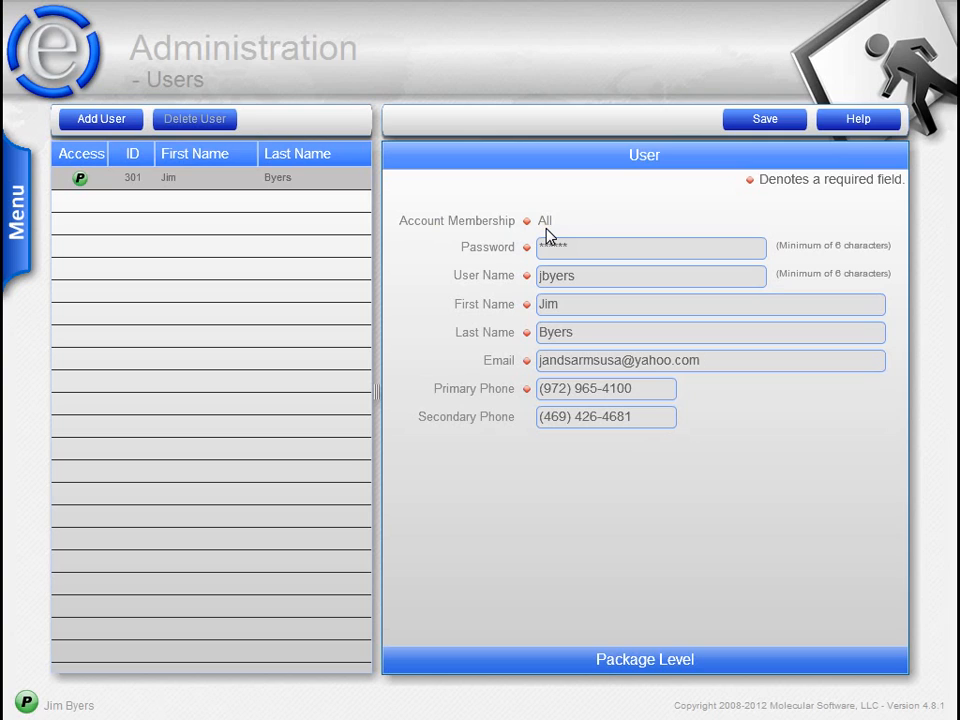
{"action": "left_click", "coordinate": [748, 232]}
{"action": "left_click", "coordinate": [630, 250]}
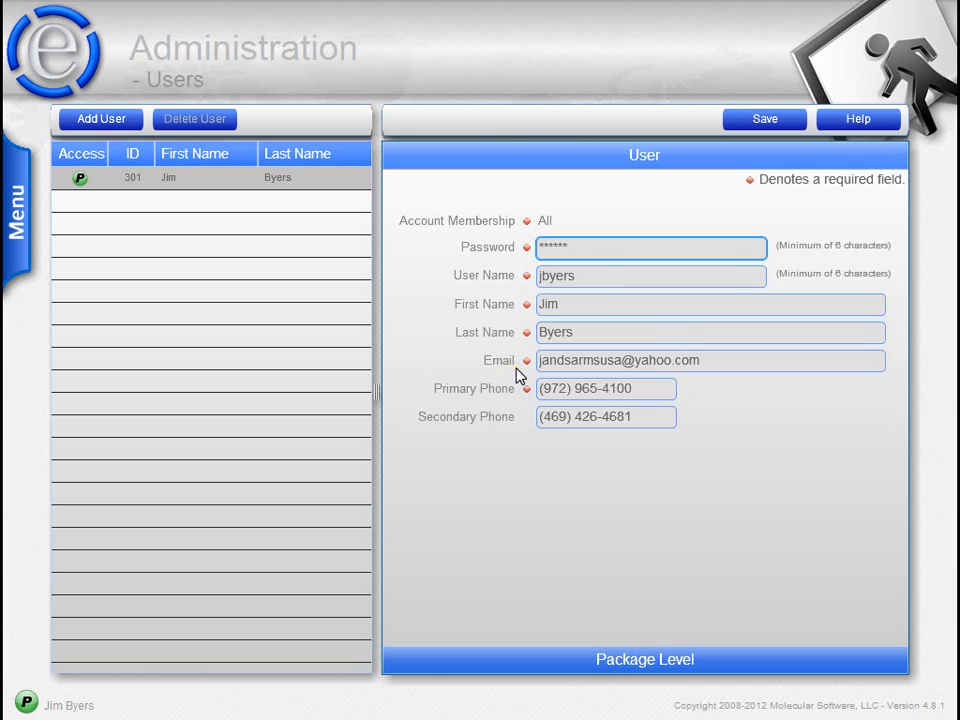
{"action": "left_click", "coordinate": [604, 276]}
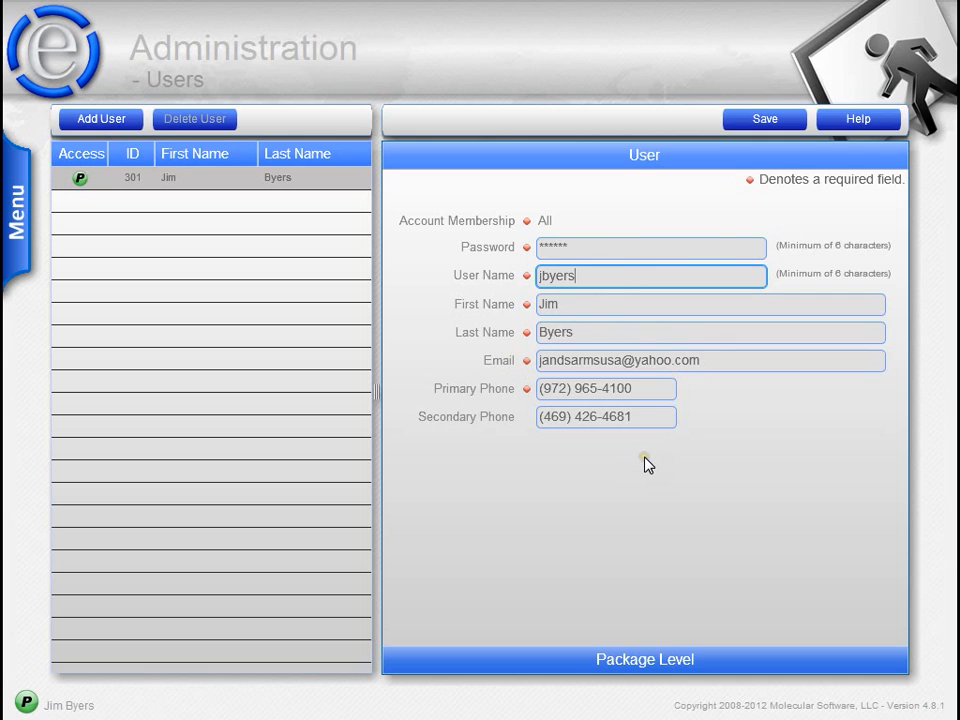
{"action": "left_click", "coordinate": [581, 307]}
{"action": "left_click", "coordinate": [590, 336]}
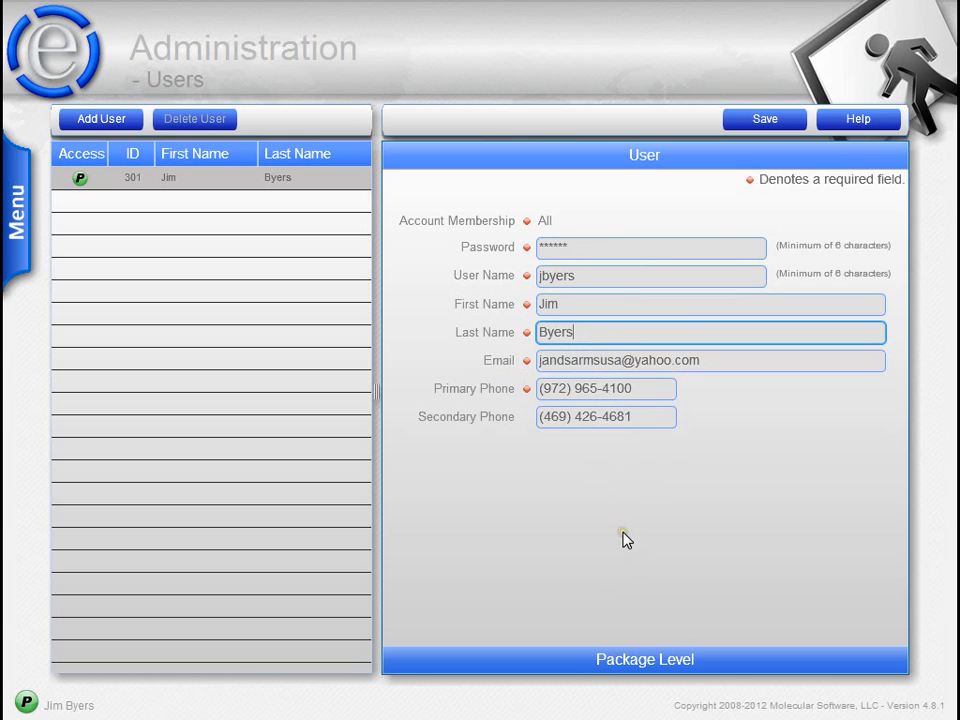
{"action": "left_click", "coordinate": [724, 364]}
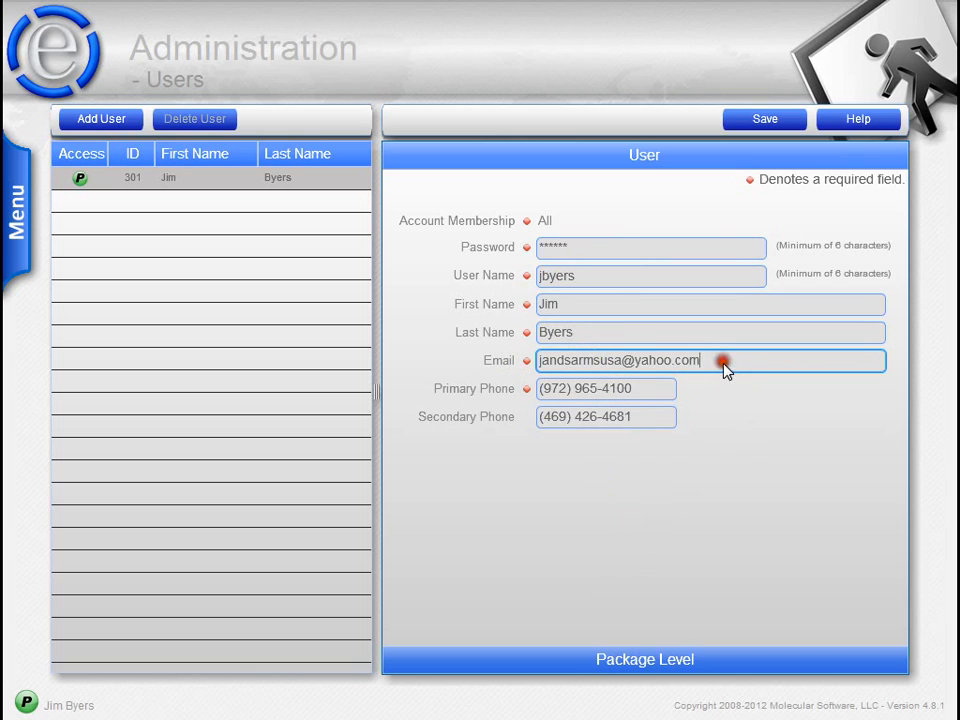
{"action": "left_click", "coordinate": [743, 531]}
{"action": "left_click", "coordinate": [718, 501]}
- Expand Package Level and preview the Gold package instead of Silver
{"action": "left_click", "coordinate": [650, 660]}
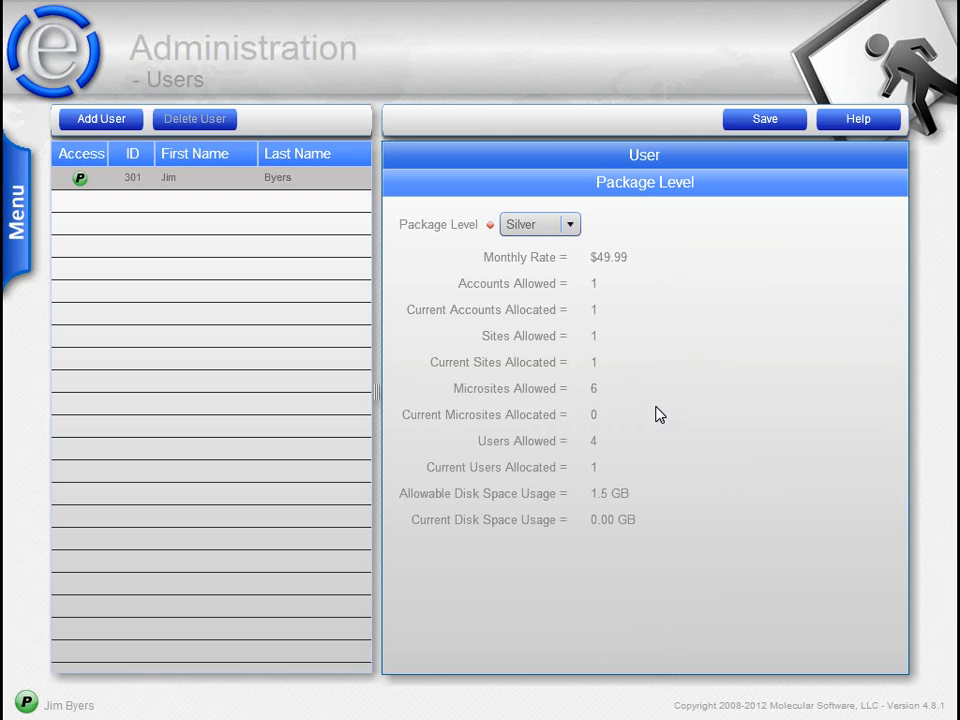
{"action": "left_click", "coordinate": [569, 226]}
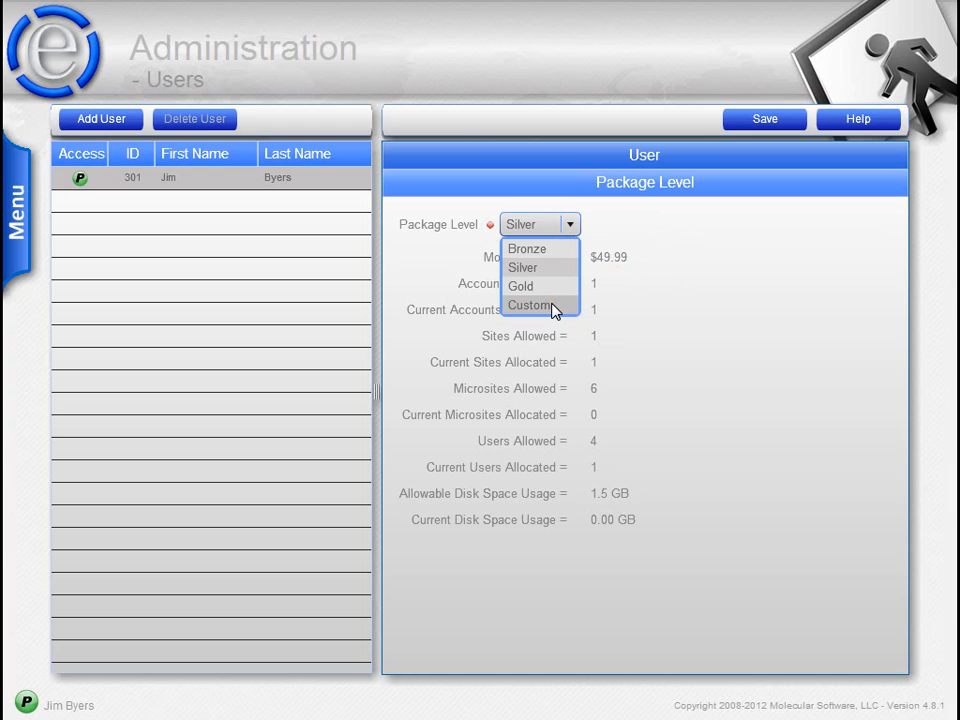
{"action": "left_click", "coordinate": [655, 221]}
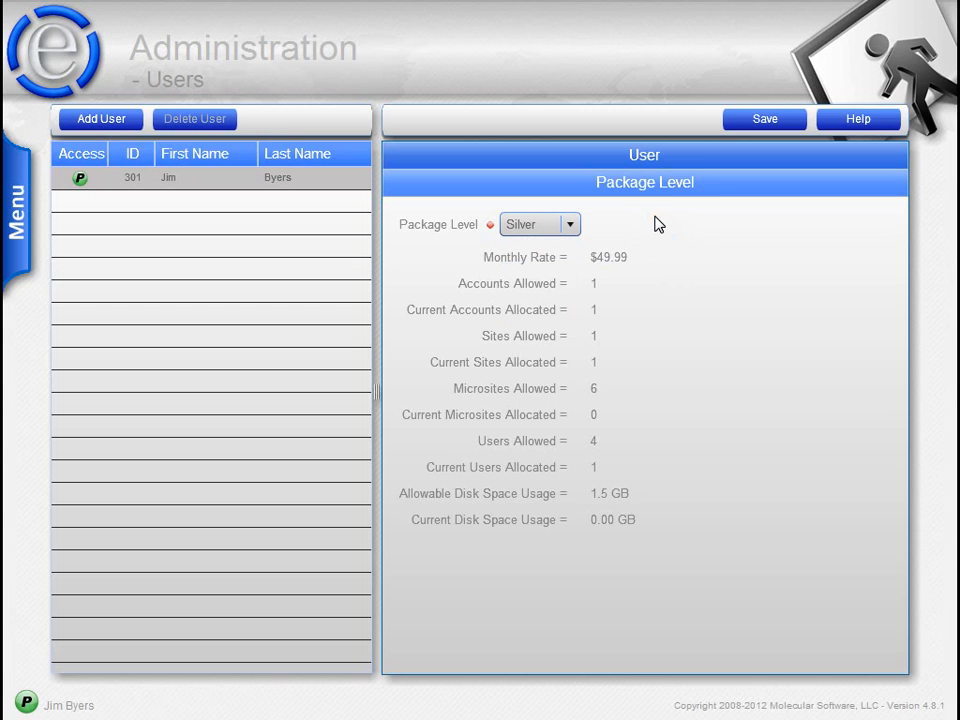
{"action": "left_click", "coordinate": [565, 237]}
{"action": "left_click", "coordinate": [550, 286]}
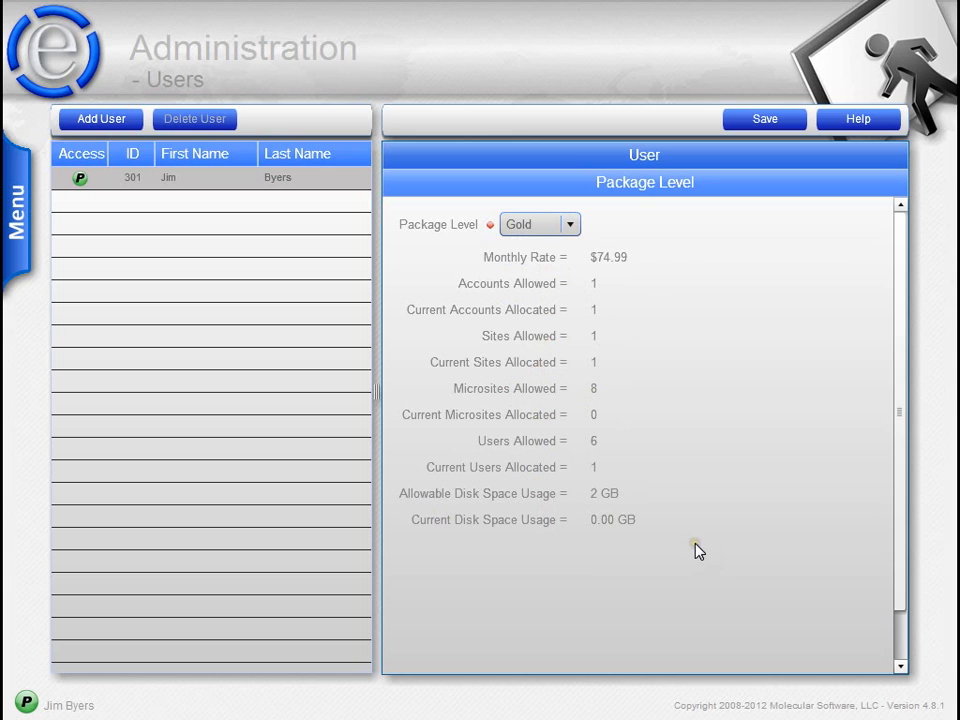
- Try the Bronze and Custom packages, then set the package back to Silver
{"action": "left_click", "coordinate": [569, 226]}
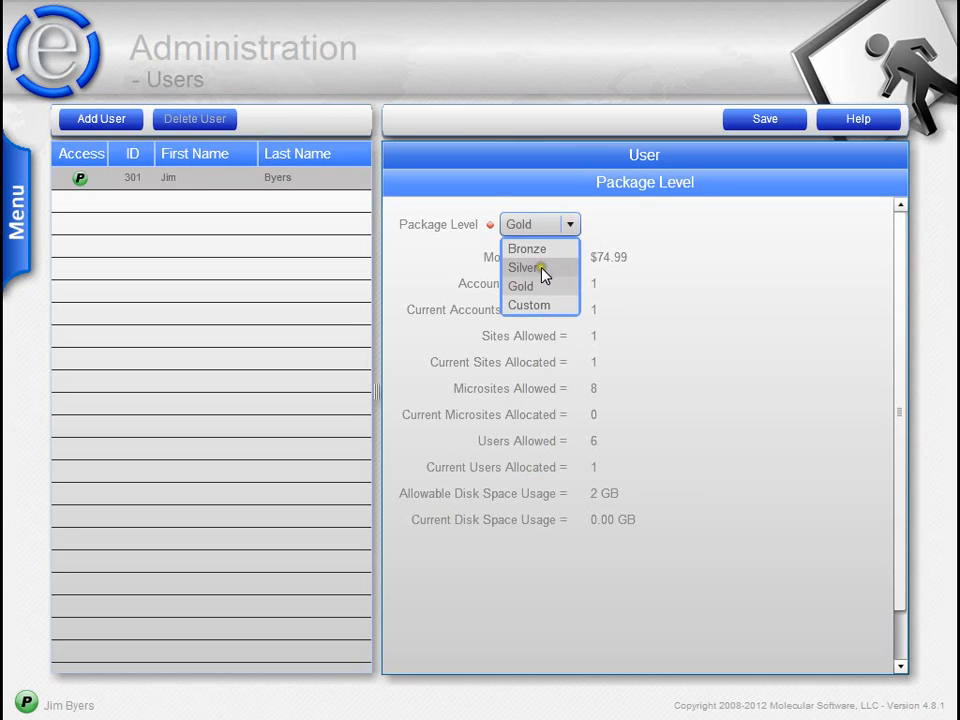
{"action": "left_click", "coordinate": [540, 268]}
{"action": "left_click", "coordinate": [572, 232]}
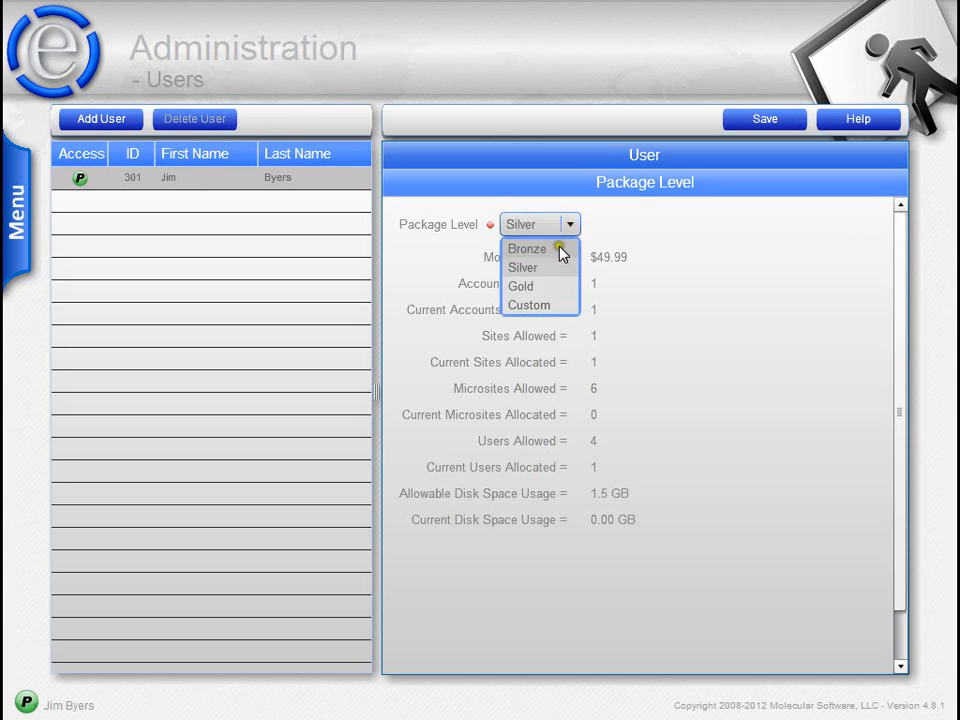
{"action": "left_click", "coordinate": [560, 250]}
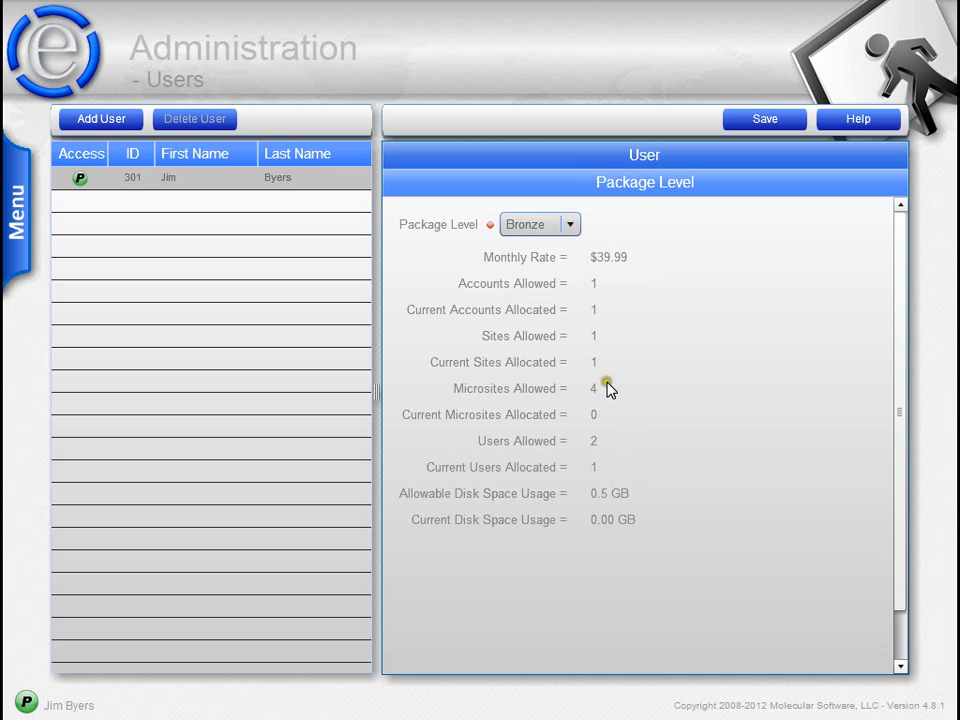
{"action": "left_click", "coordinate": [560, 226]}
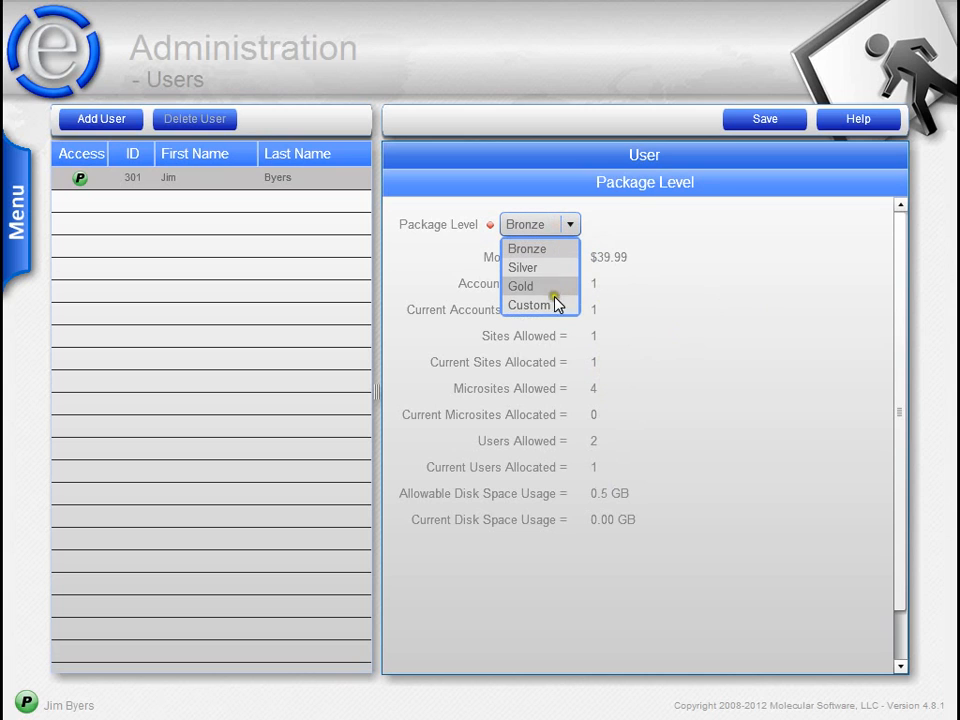
{"action": "left_click", "coordinate": [556, 305]}
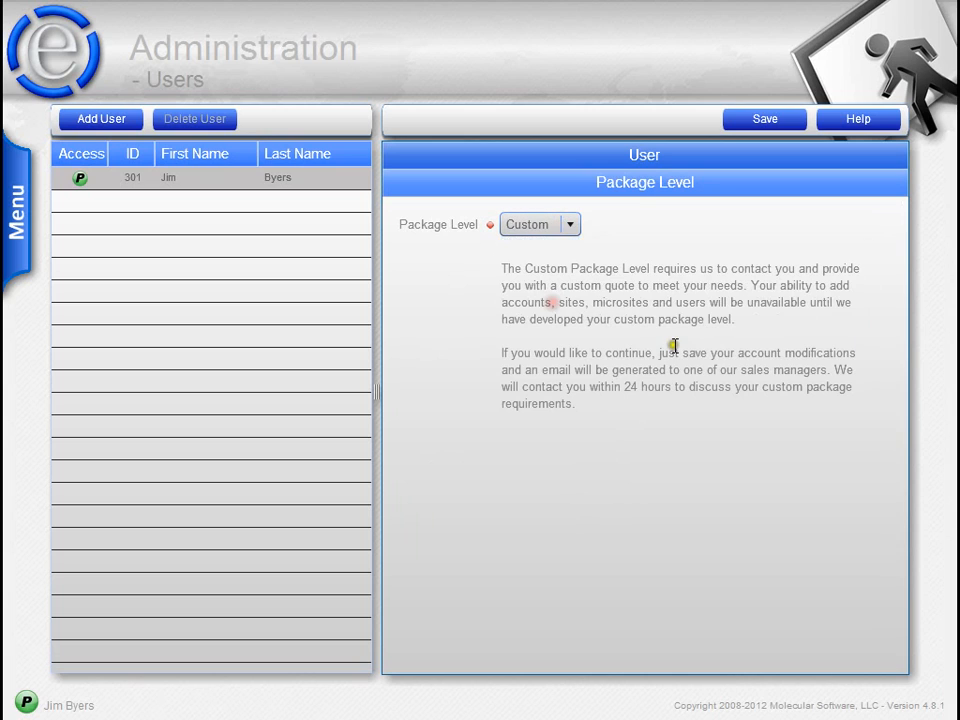
{"action": "left_click", "coordinate": [568, 226]}
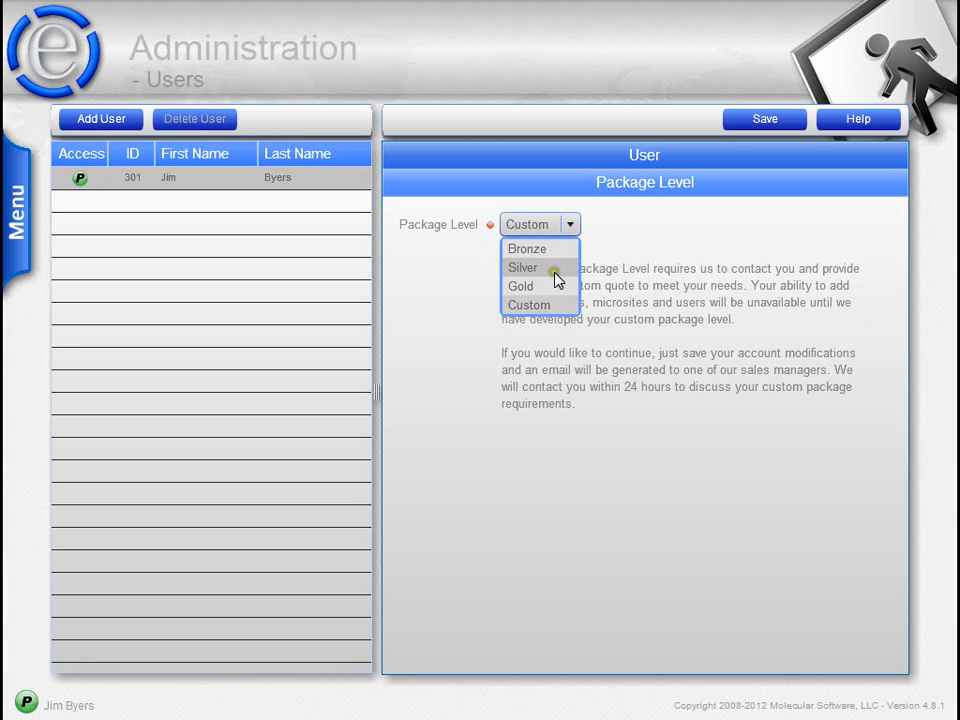
{"action": "left_click", "coordinate": [552, 270]}
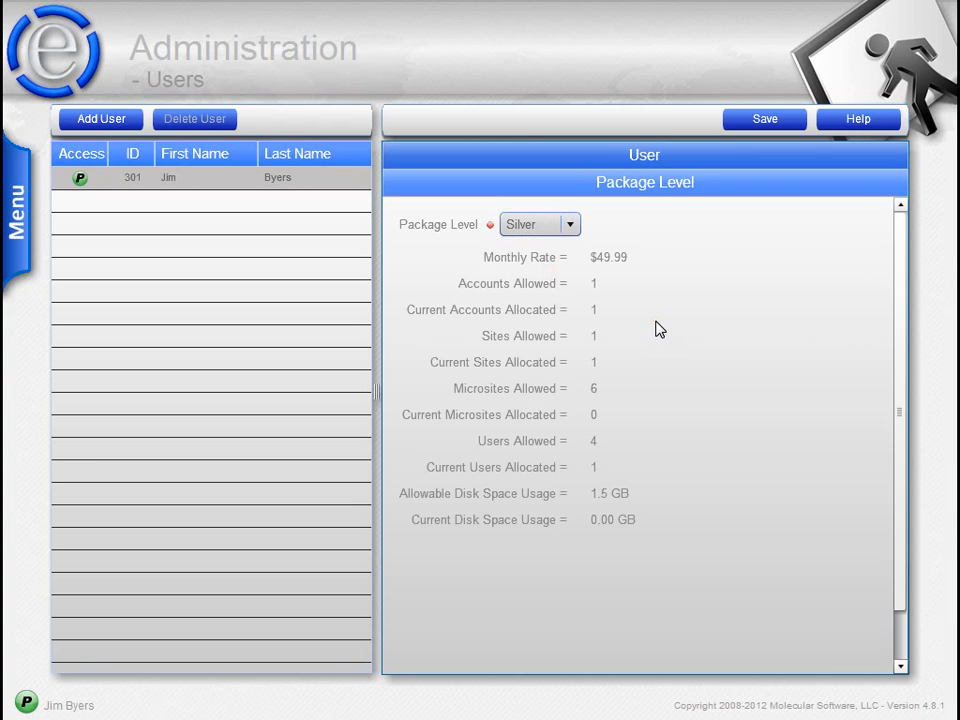
{"action": "left_click", "coordinate": [657, 322]}
- Start a new blank user record and look over its details and site access sections
{"action": "left_click", "coordinate": [575, 165]}
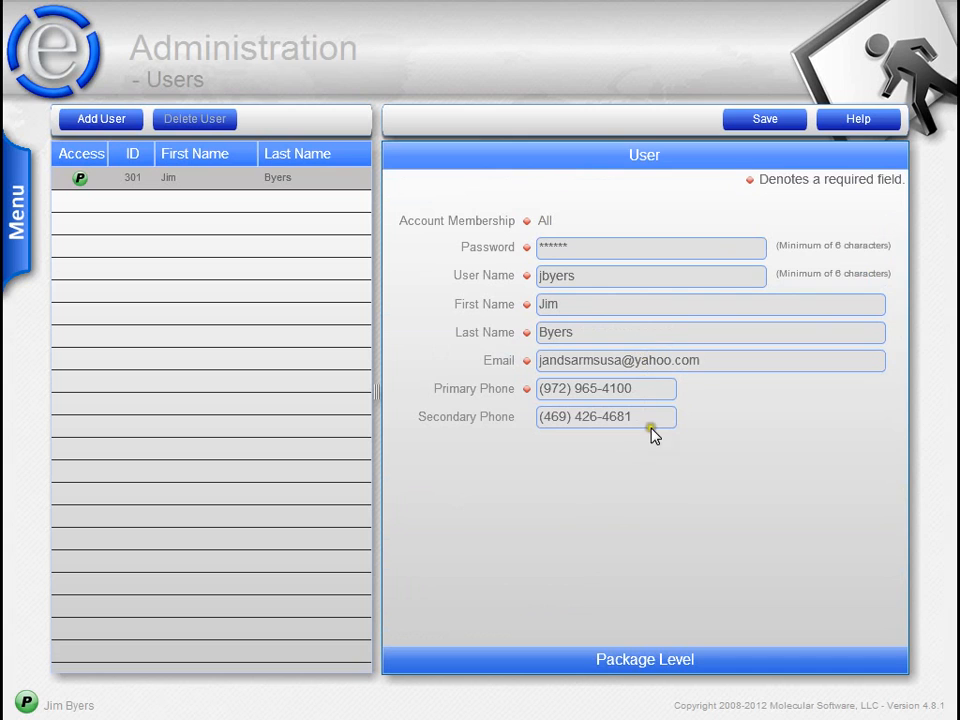
{"action": "left_click", "coordinate": [118, 127]}
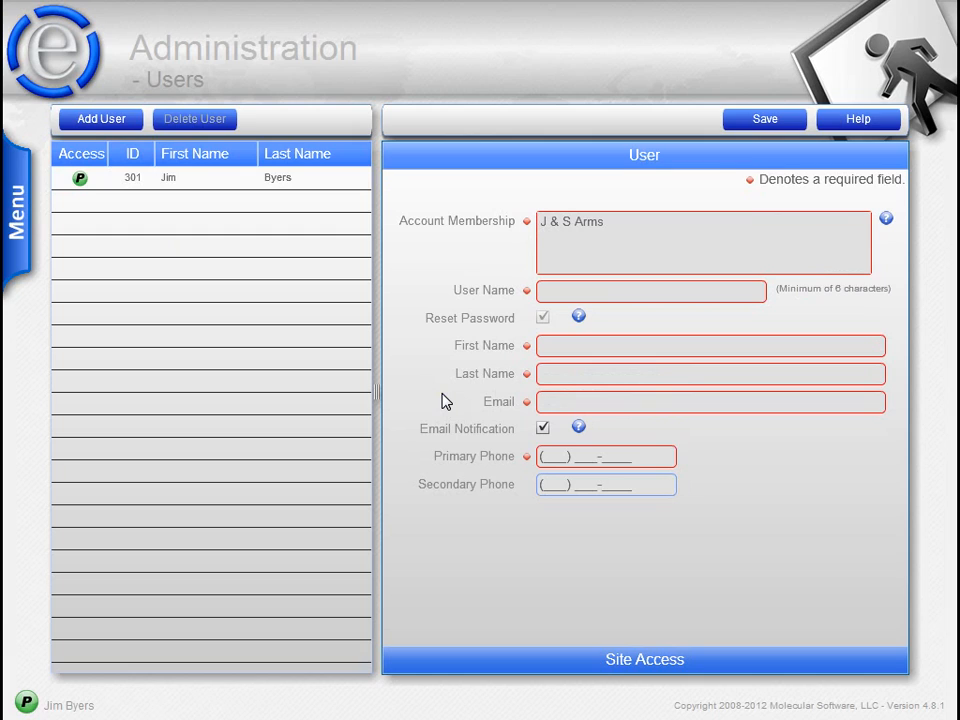
{"action": "left_click", "coordinate": [591, 658]}
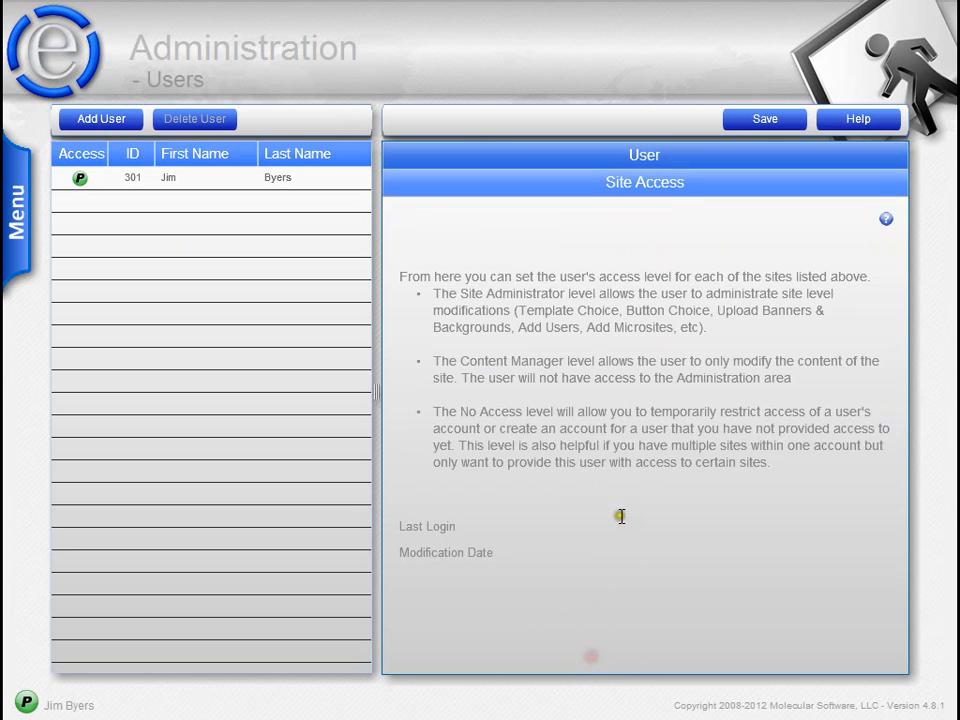
{"action": "left_click", "coordinate": [598, 154]}
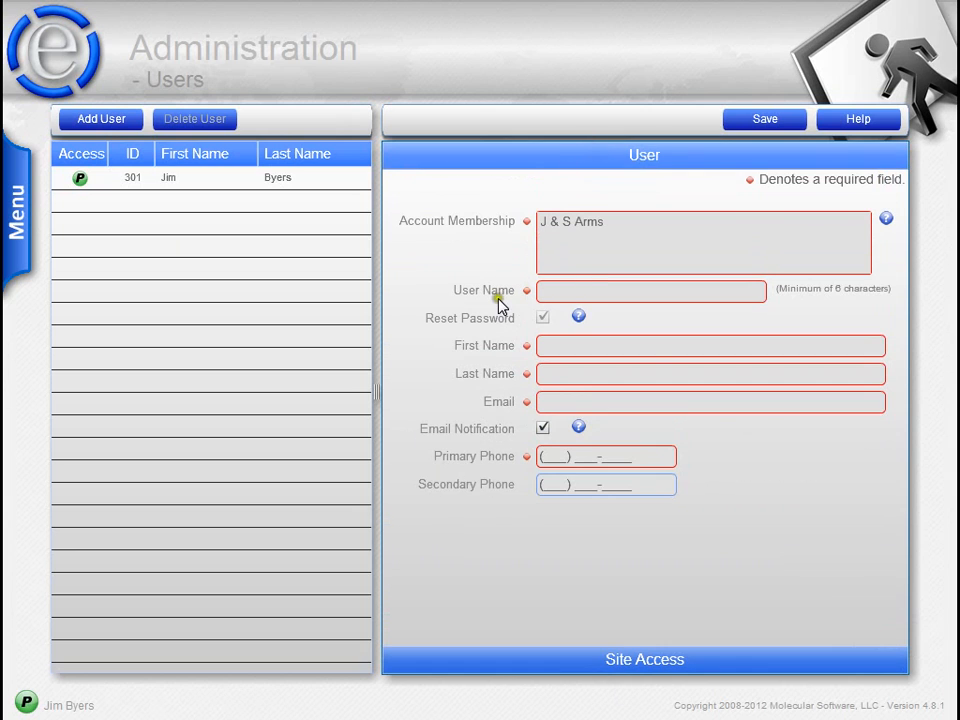
{"action": "left_click", "coordinate": [611, 660]}
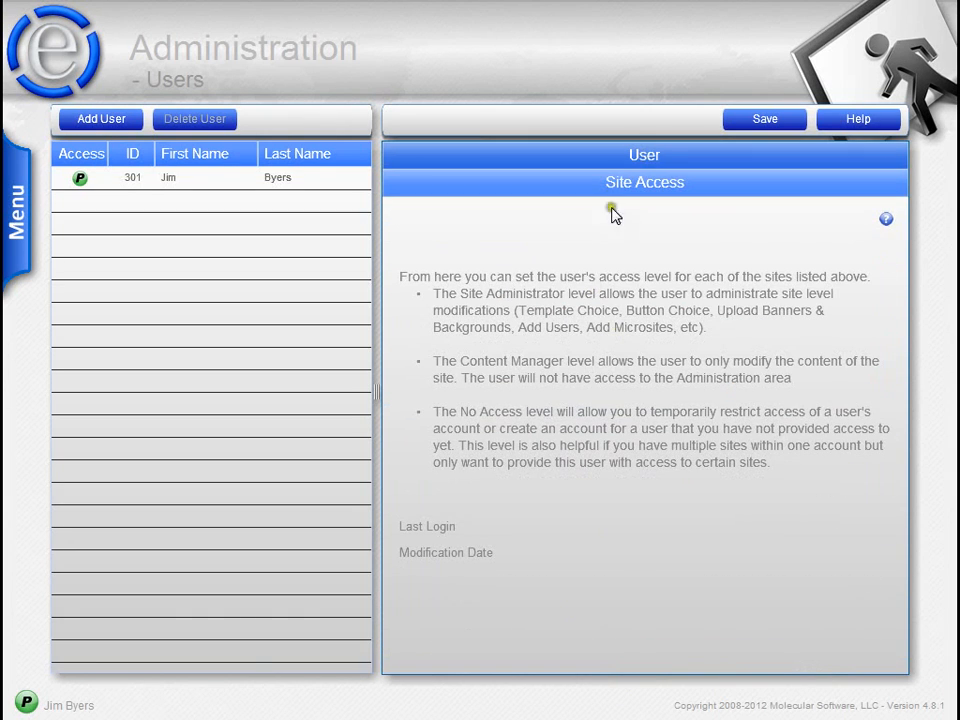
{"action": "left_click", "coordinate": [617, 158]}
{"action": "left_click", "coordinate": [565, 230]}
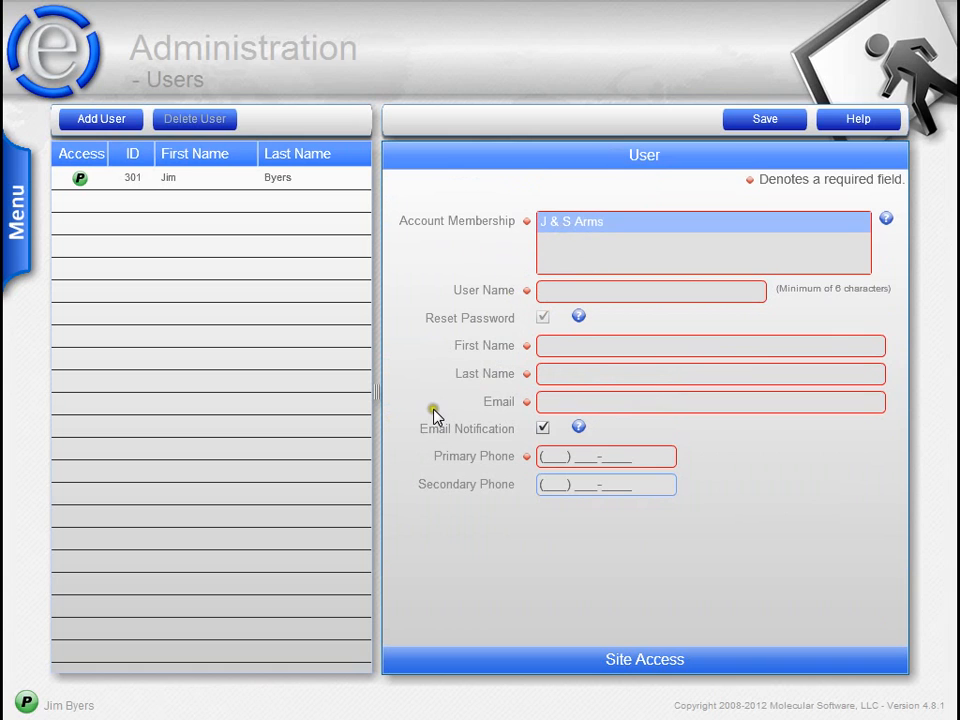
{"action": "left_click", "coordinate": [493, 668]}
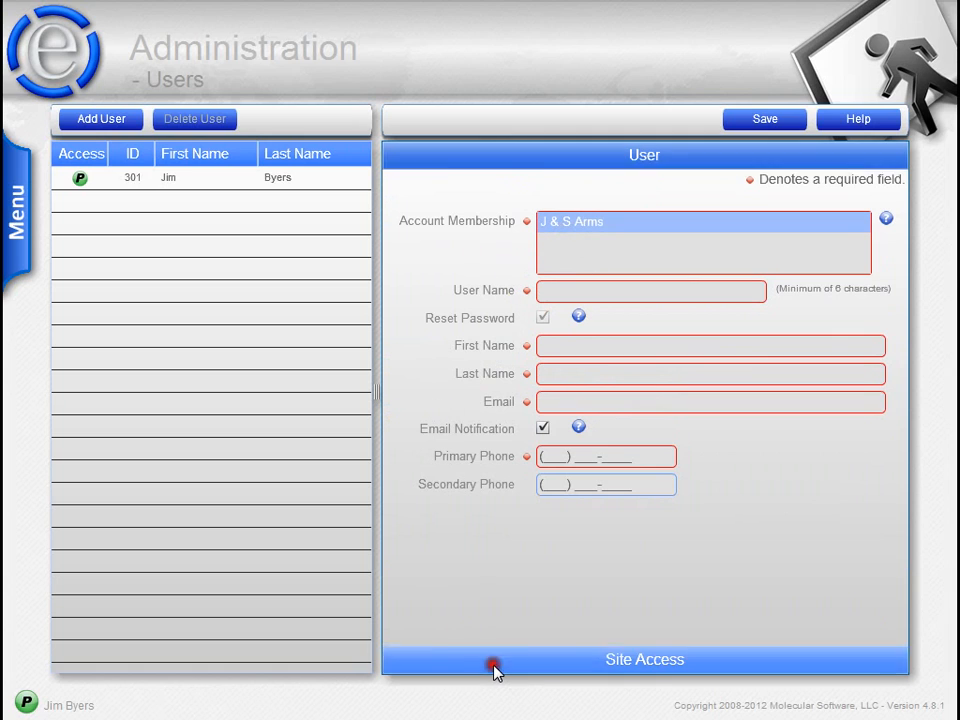
{"action": "left_click", "coordinate": [438, 258]}
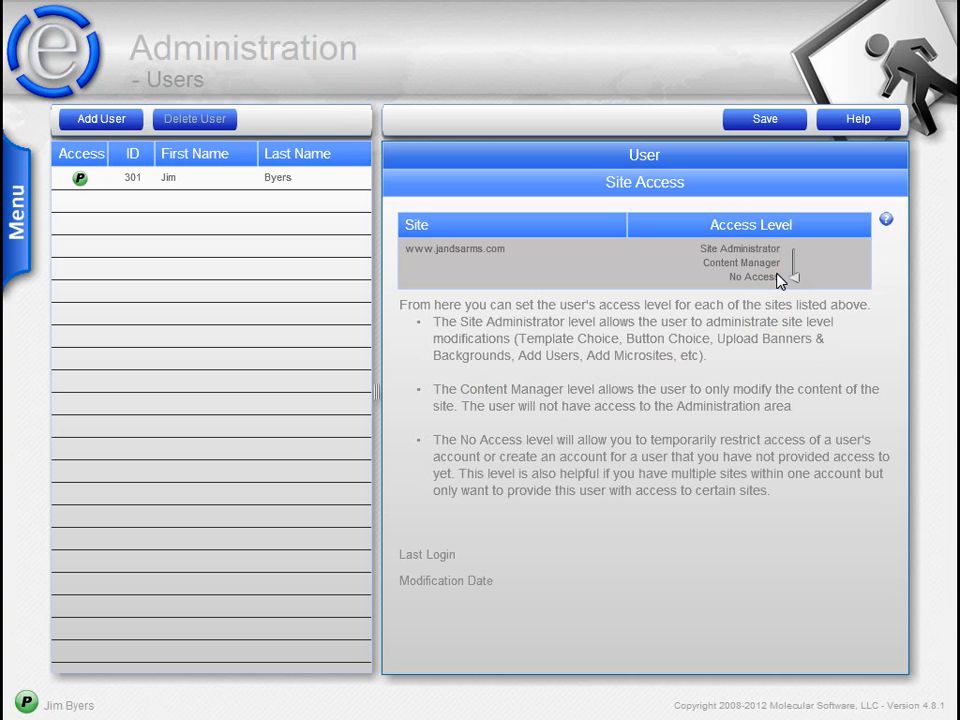
- Back on the details form, mark J & S Arms as account membership and focus User Name
{"action": "left_click", "coordinate": [570, 259]}
{"action": "left_click", "coordinate": [570, 261]}
{"action": "left_click", "coordinate": [603, 161]}
{"action": "left_click", "coordinate": [577, 232]}
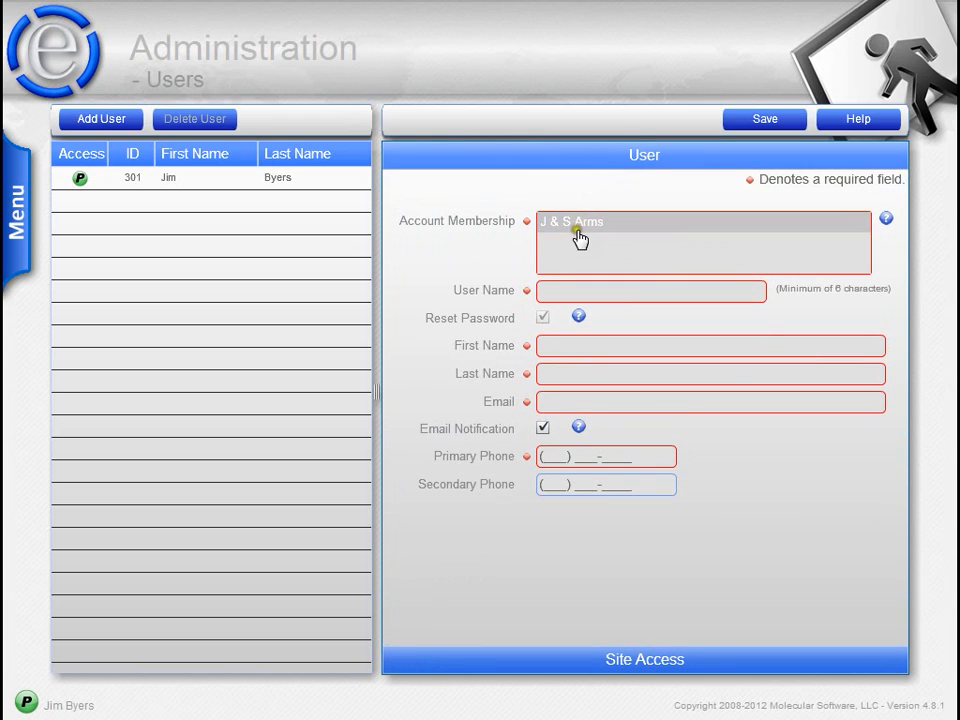
{"action": "left_click", "coordinate": [566, 229]}
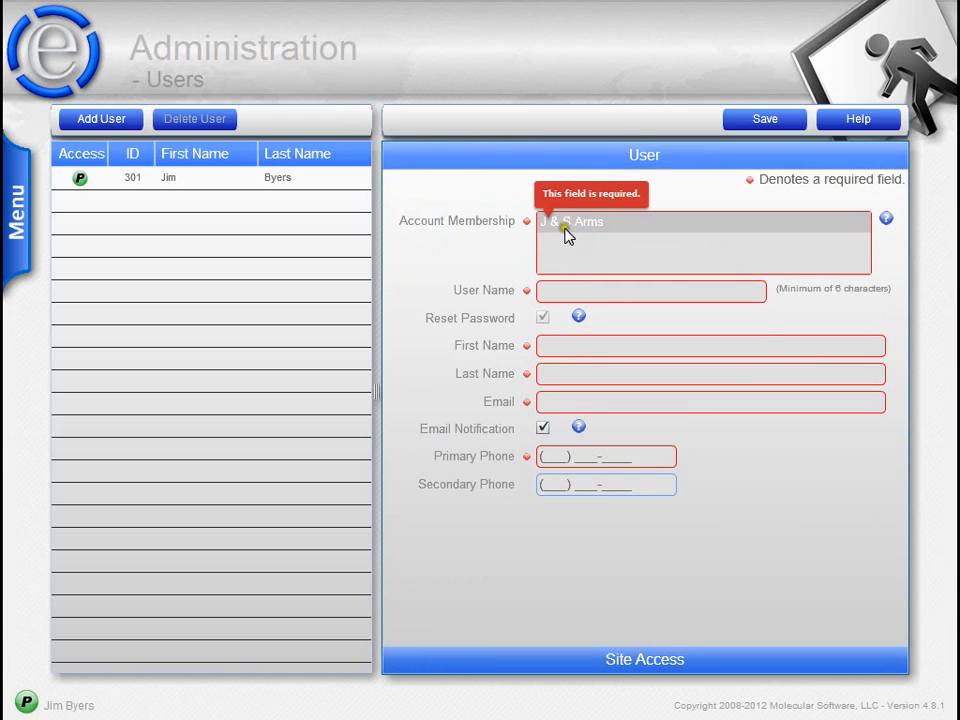
{"action": "left_click", "coordinate": [570, 287]}
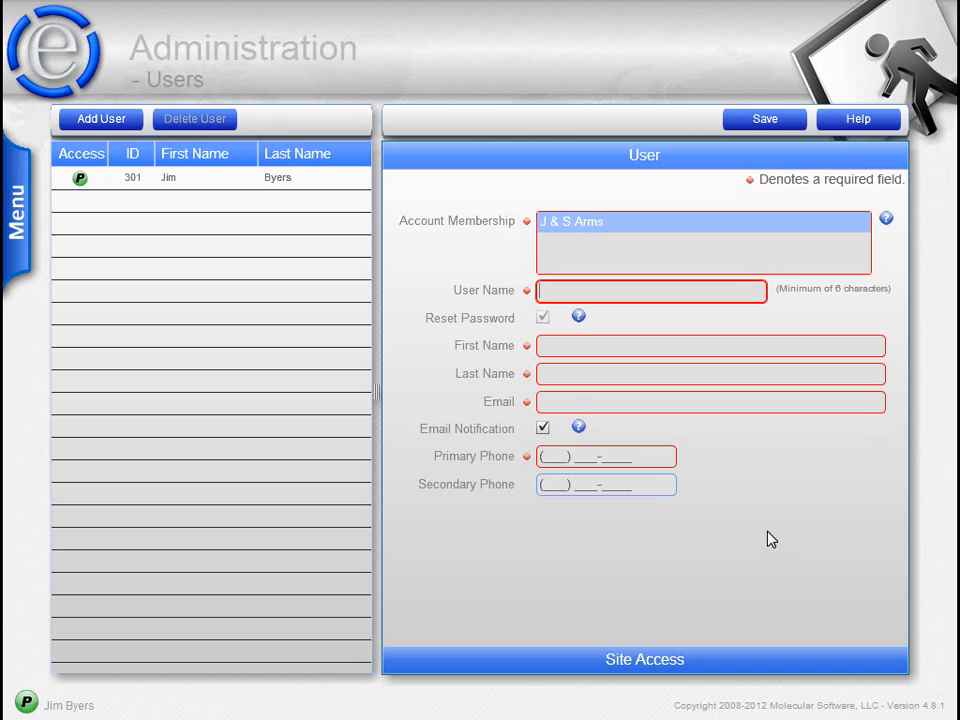
- Enter the new user's login name, tick Reset Password, and bring up Account Membership help
{"action": "type", "text": "ctester"}
{"action": "left_click", "coordinate": [542, 319]}
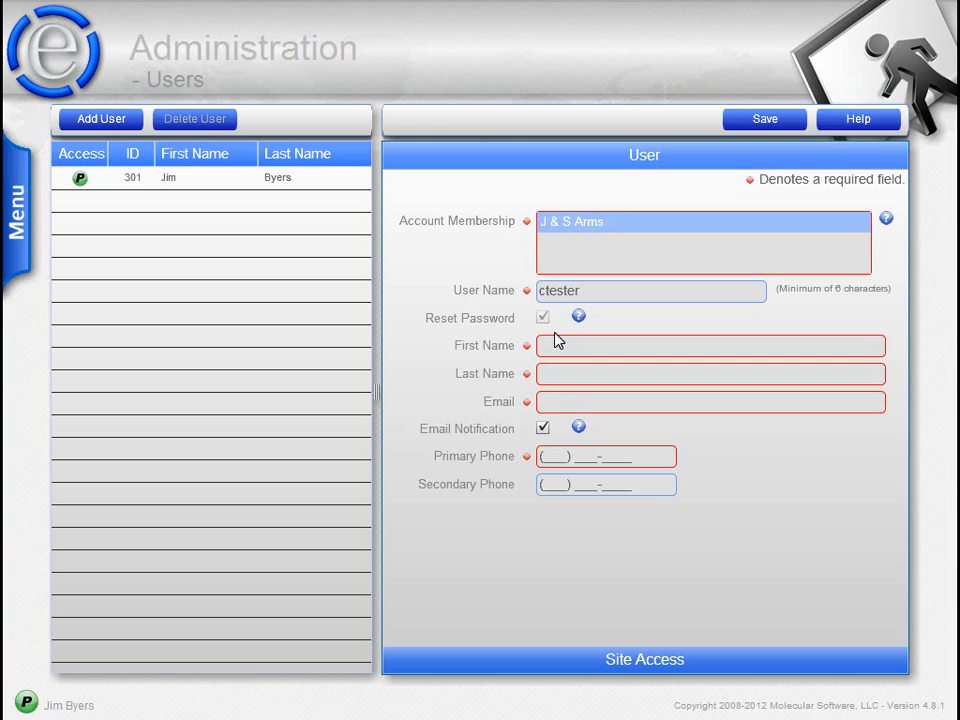
{"action": "left_click", "coordinate": [500, 449]}
{"action": "left_click", "coordinate": [542, 436]}
{"action": "left_click", "coordinate": [885, 221]}
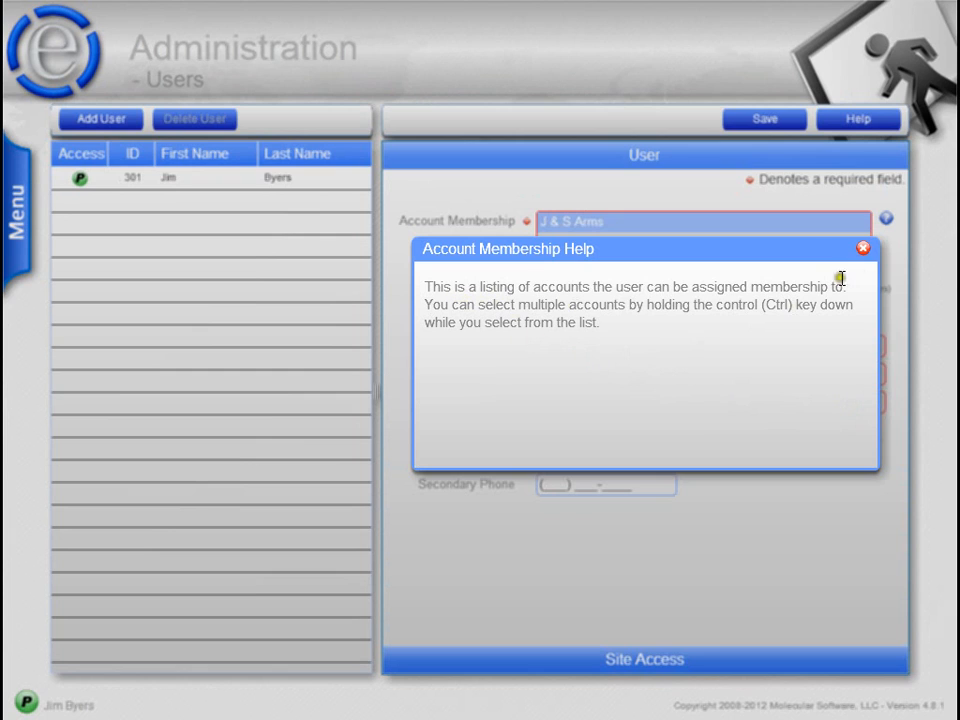
{"action": "left_click", "coordinate": [862, 253]}
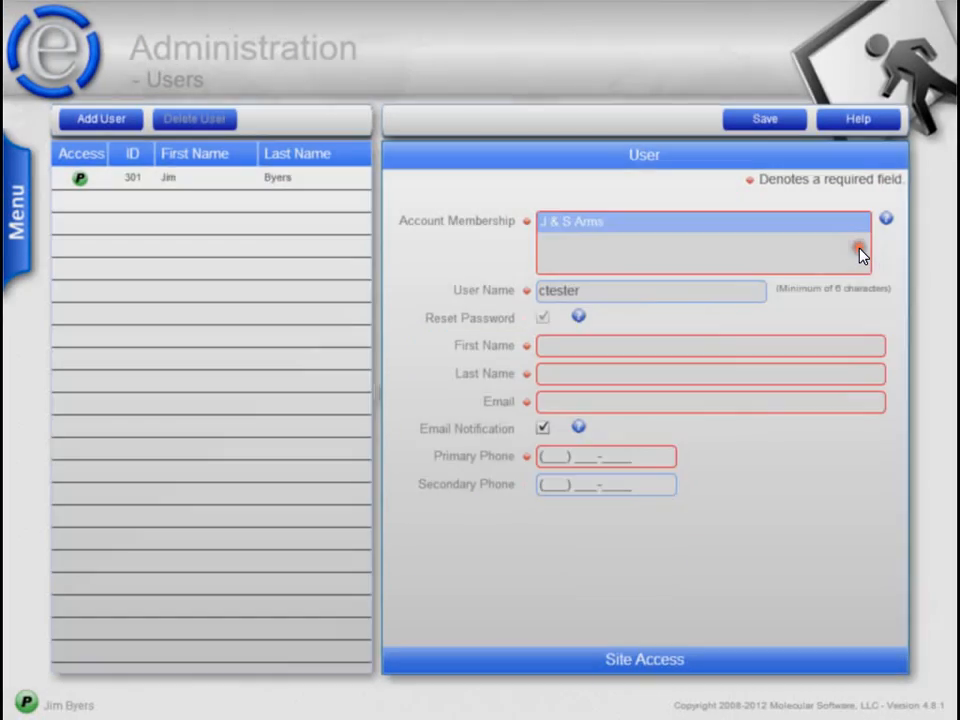
{"action": "left_click", "coordinate": [584, 345]}
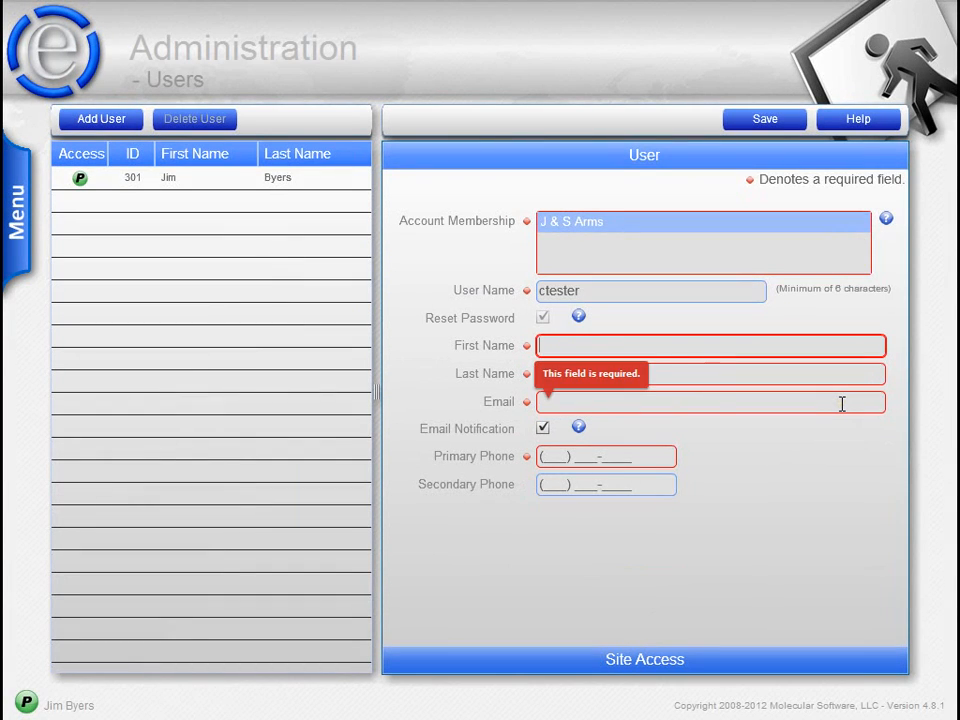
- Enter the user's first name, last name, e-mail address and primary phone number
{"action": "type", "text": "Chester"}
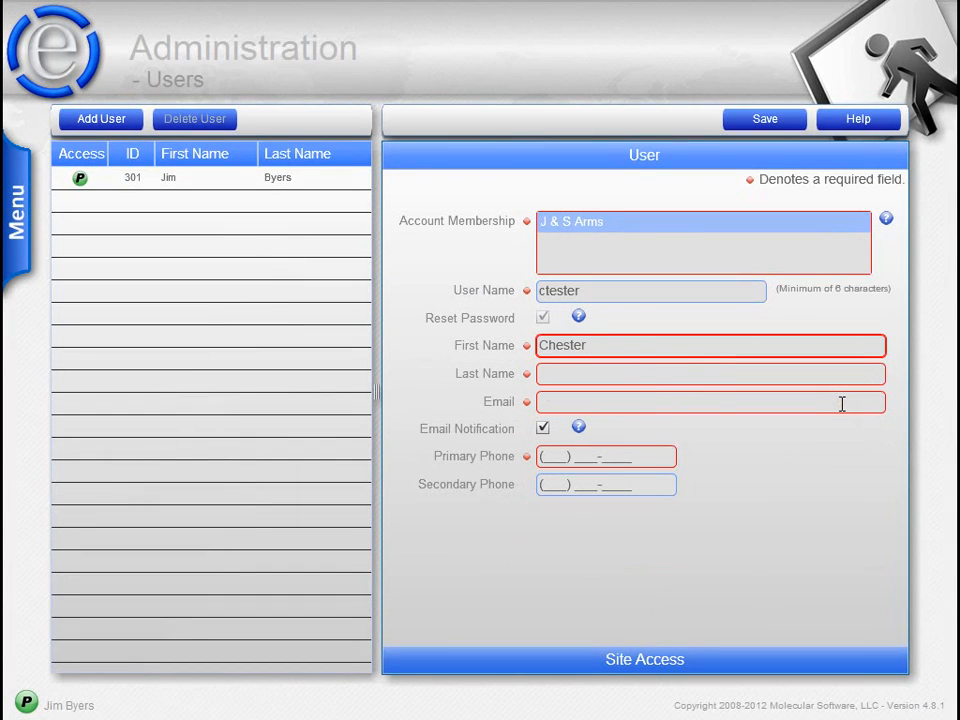
{"action": "key", "text": "Tab"}
{"action": "type", "text": "Tester"}
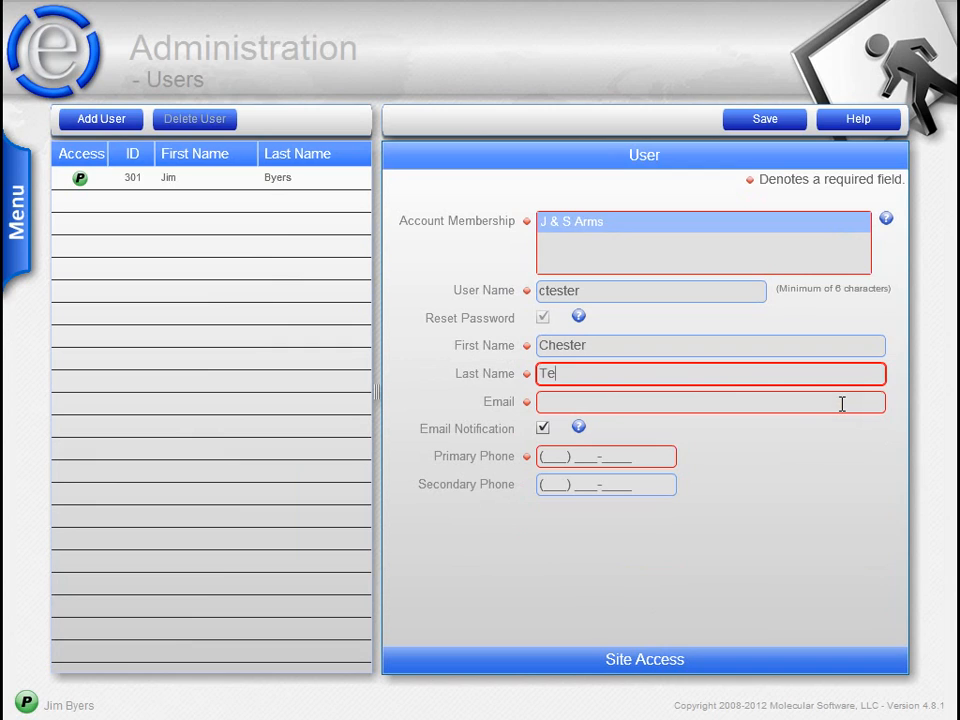
{"action": "key", "text": "Tab"}
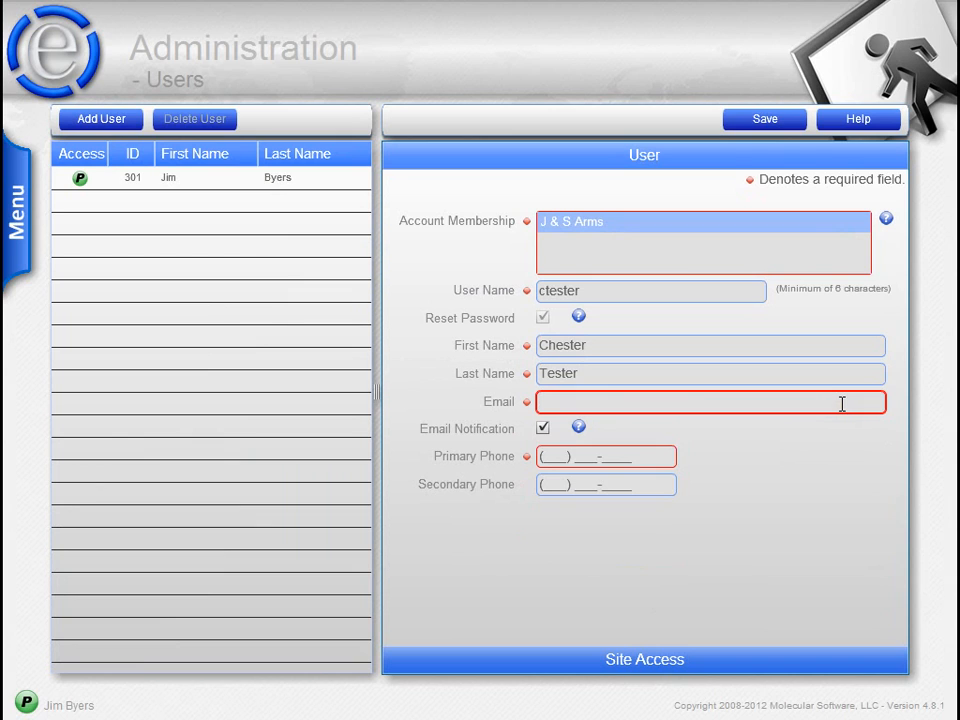
{"action": "type", "text": "ctester@test.com"}
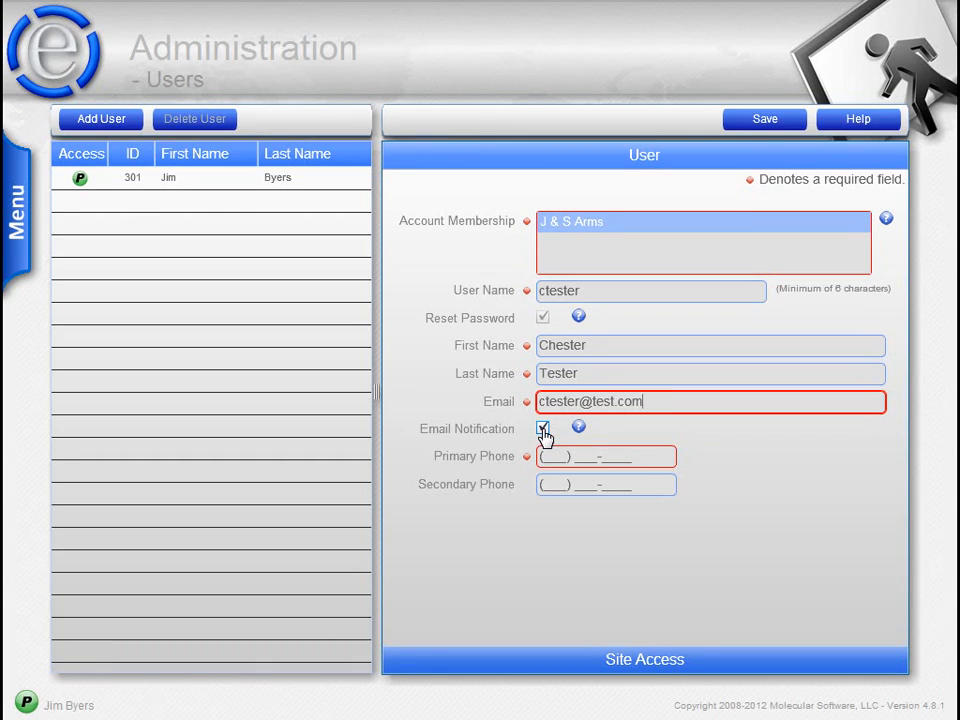
{"action": "mouse_move", "coordinate": [743, 401]}
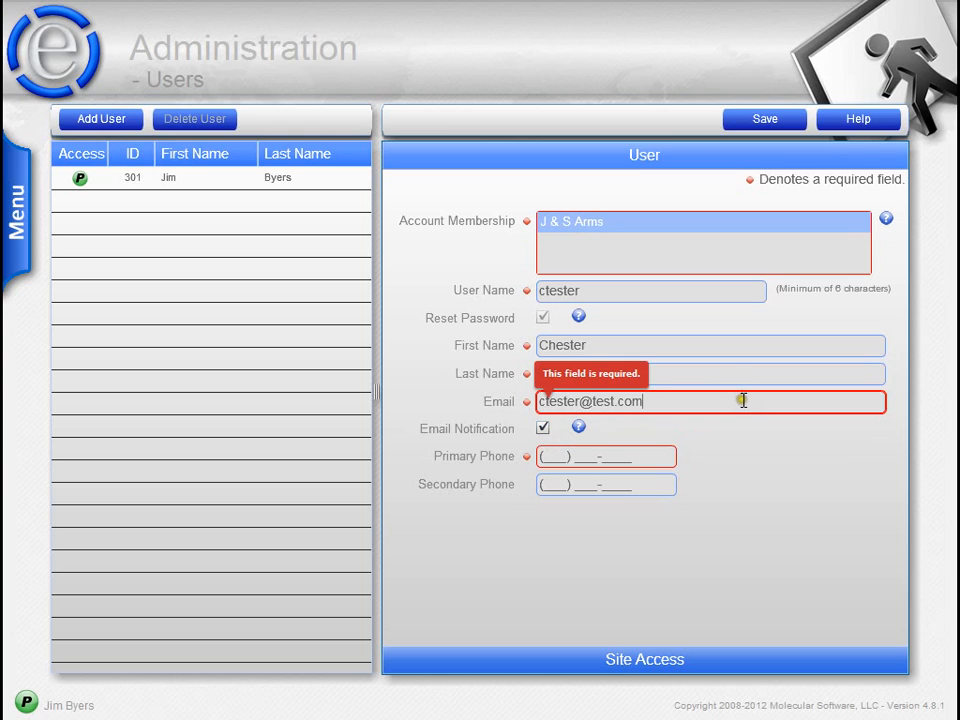
{"action": "key", "text": "Tab"}
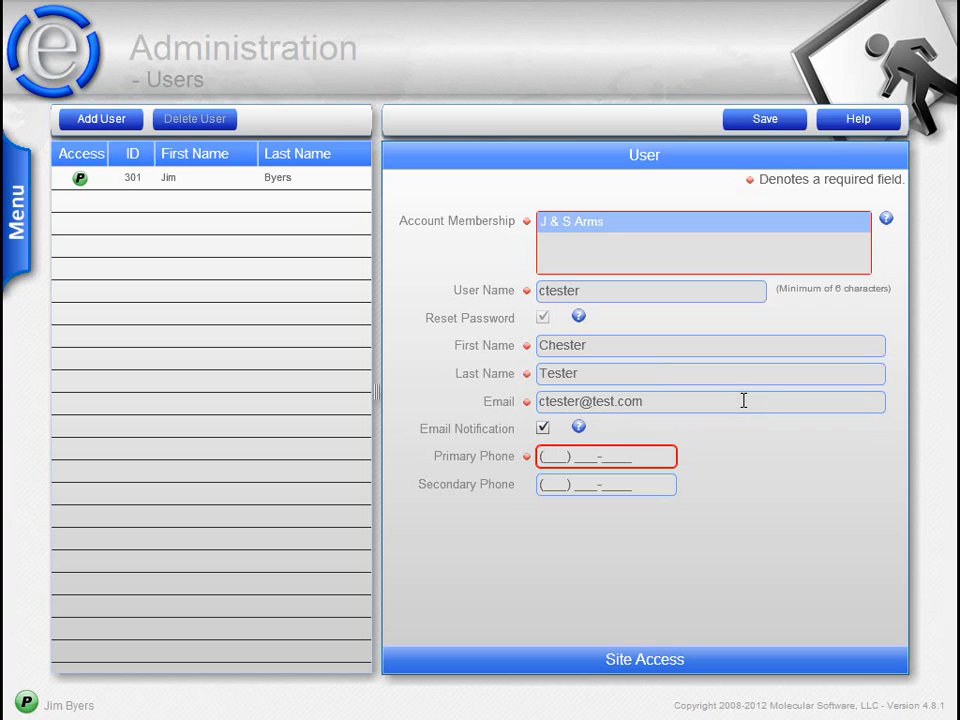
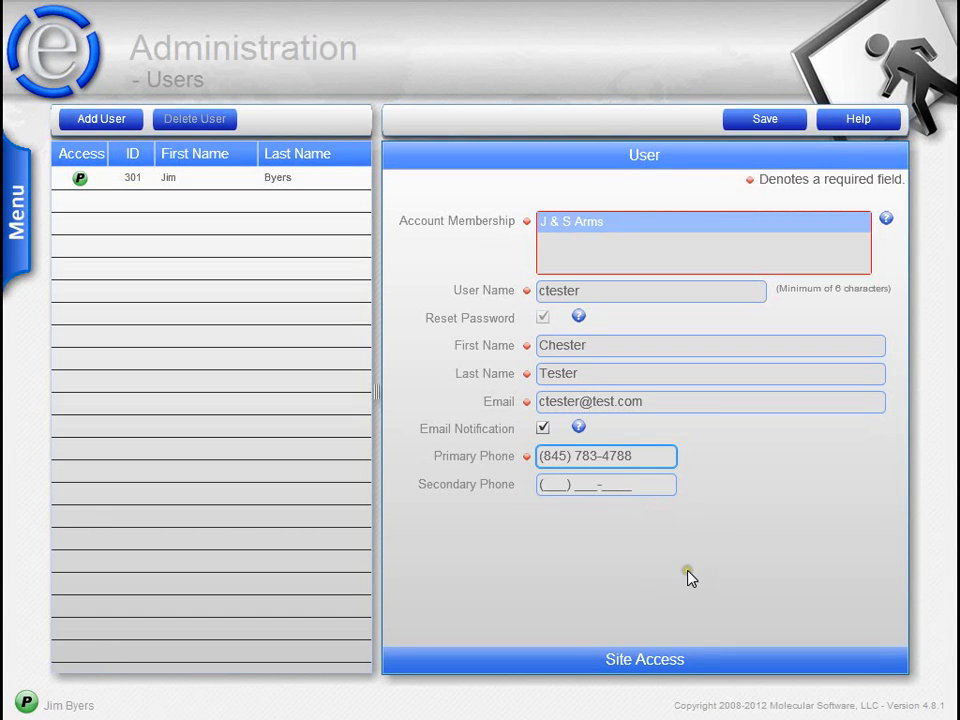
{"action": "left_click", "coordinate": [677, 659]}
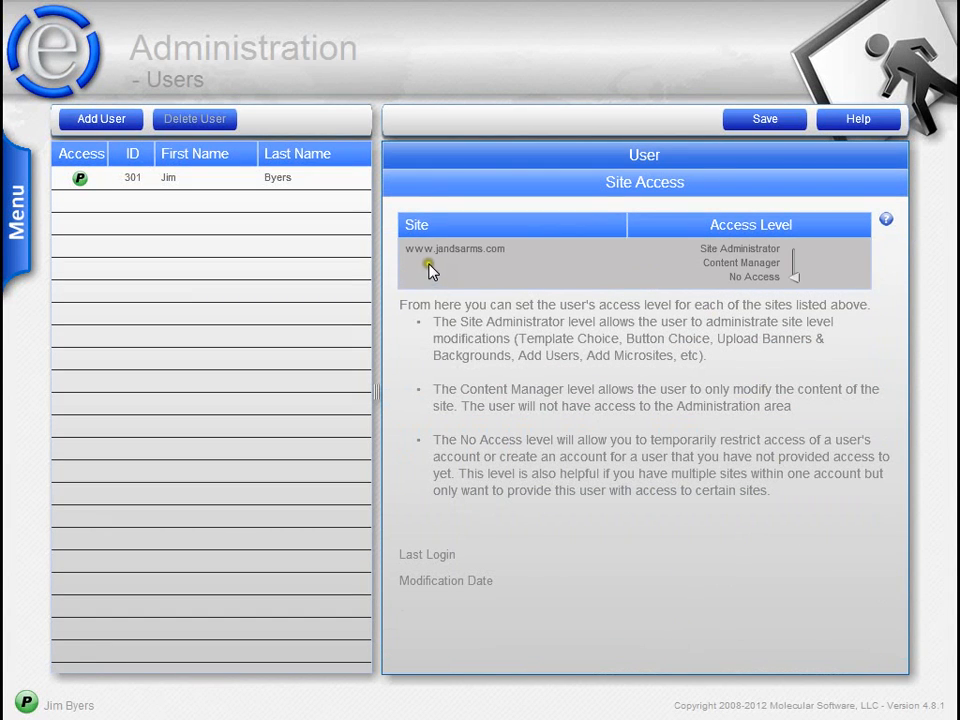
{"action": "left_click", "coordinate": [793, 251]}
{"action": "left_click", "coordinate": [751, 120]}
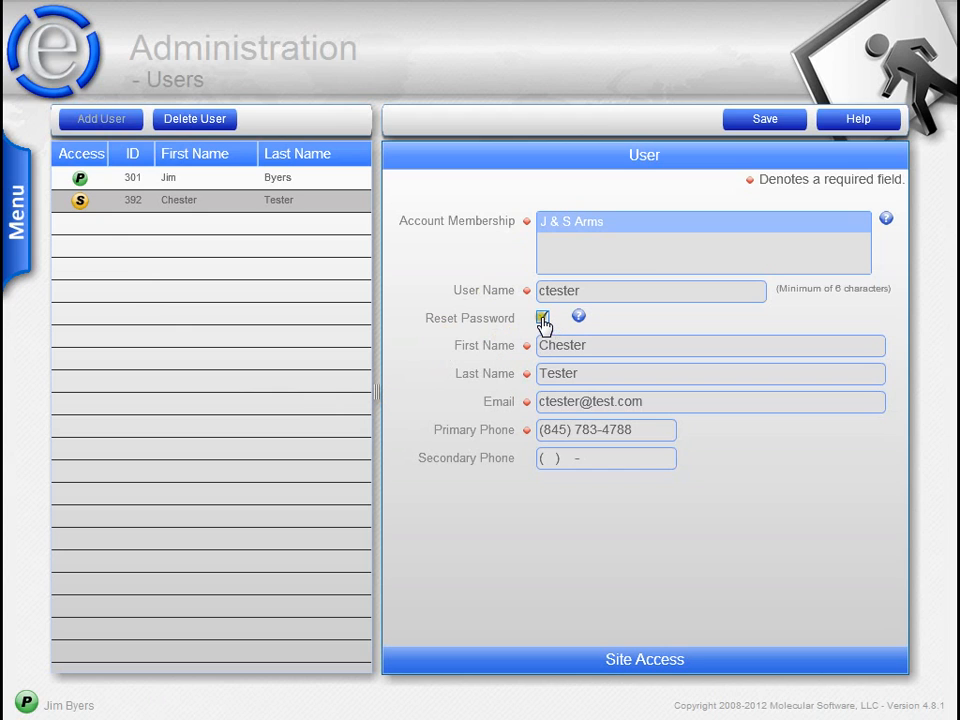
{"action": "left_click", "coordinate": [275, 180]}
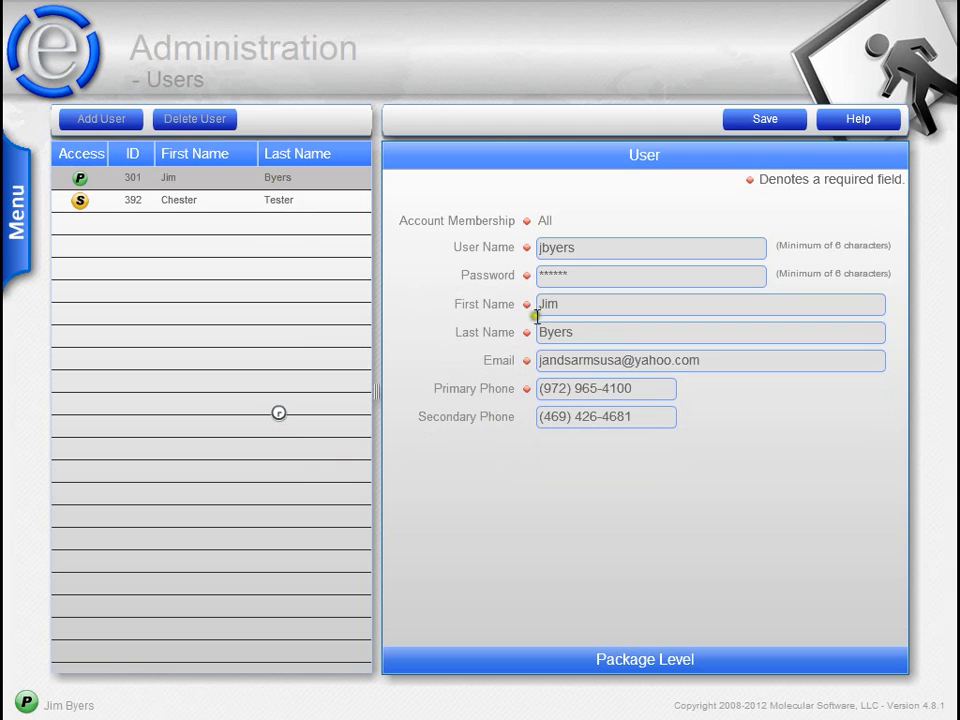
{"action": "left_click", "coordinate": [583, 270]}
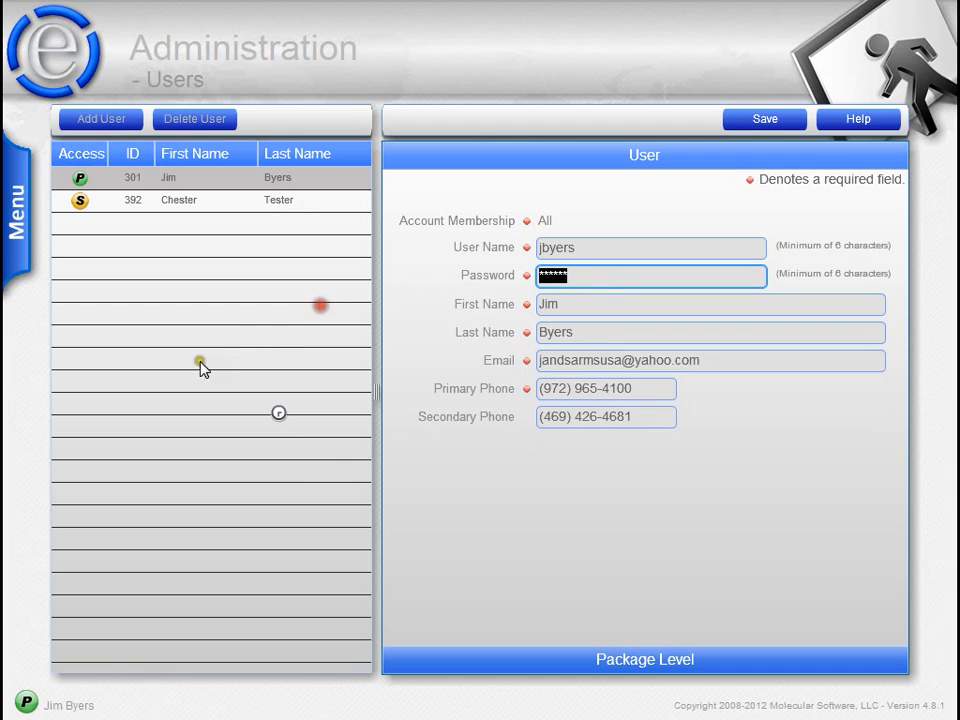
{"action": "left_click", "coordinate": [214, 200]}
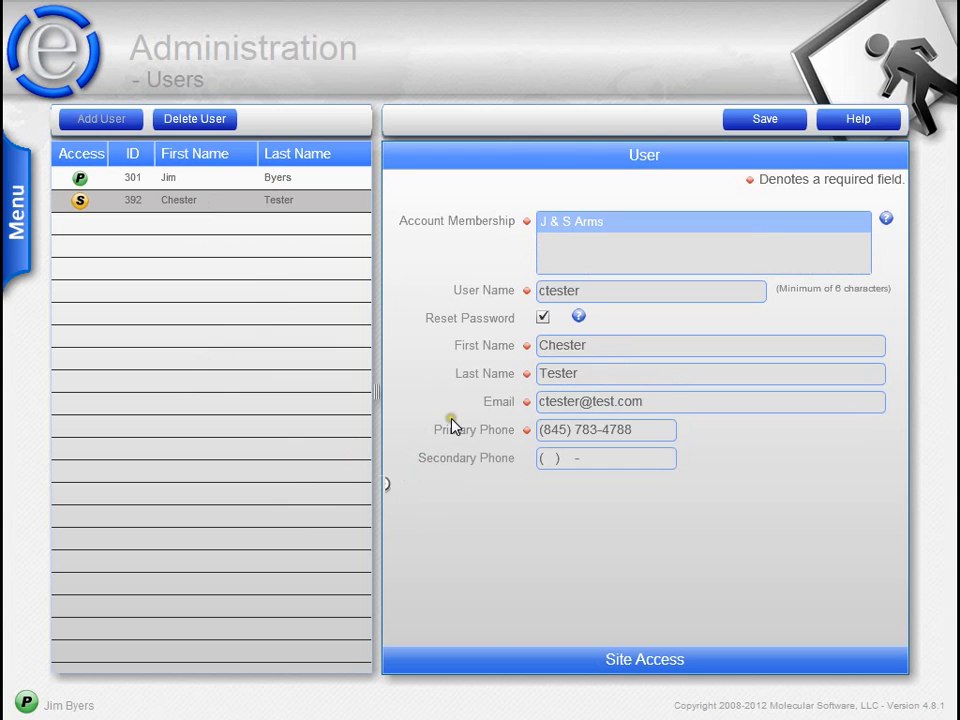
{"action": "left_click", "coordinate": [521, 664]}
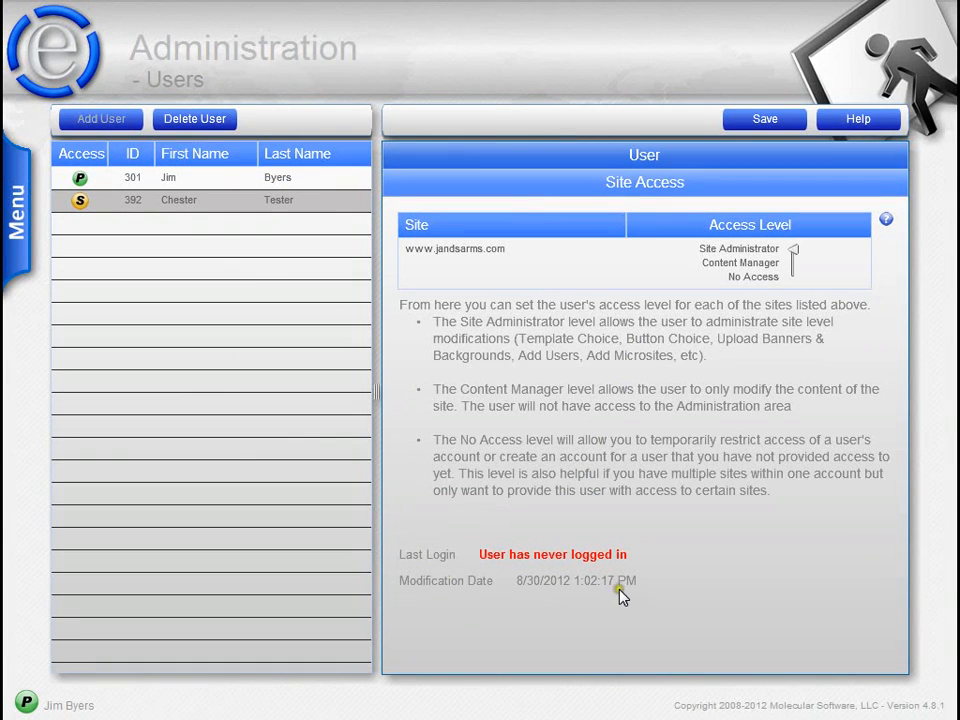
{"action": "left_click", "coordinate": [655, 155]}
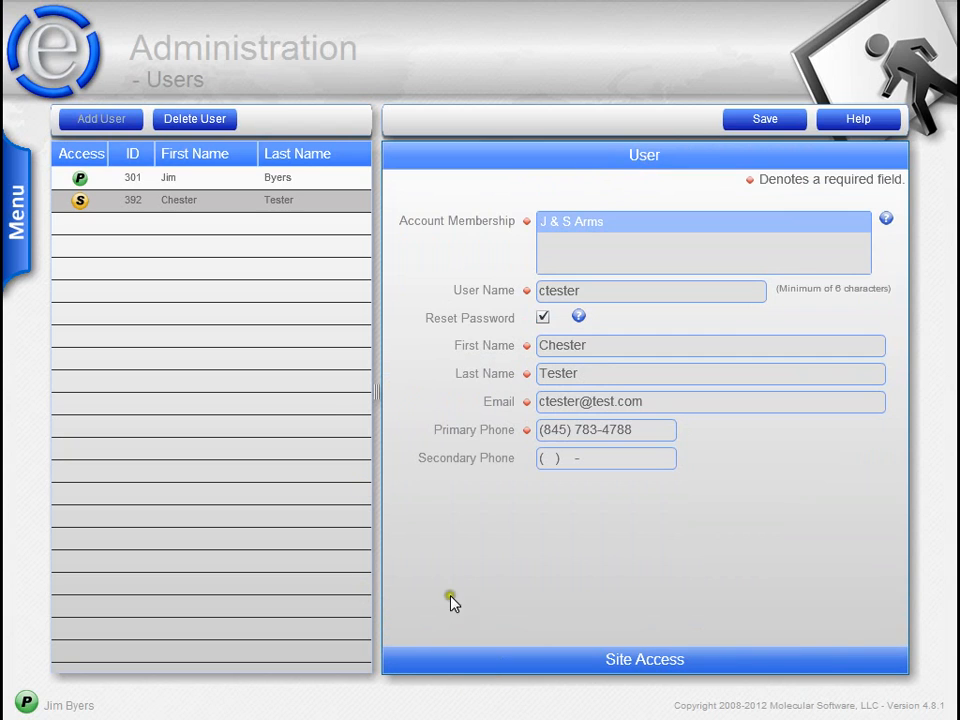
{"action": "left_click", "coordinate": [291, 178]}
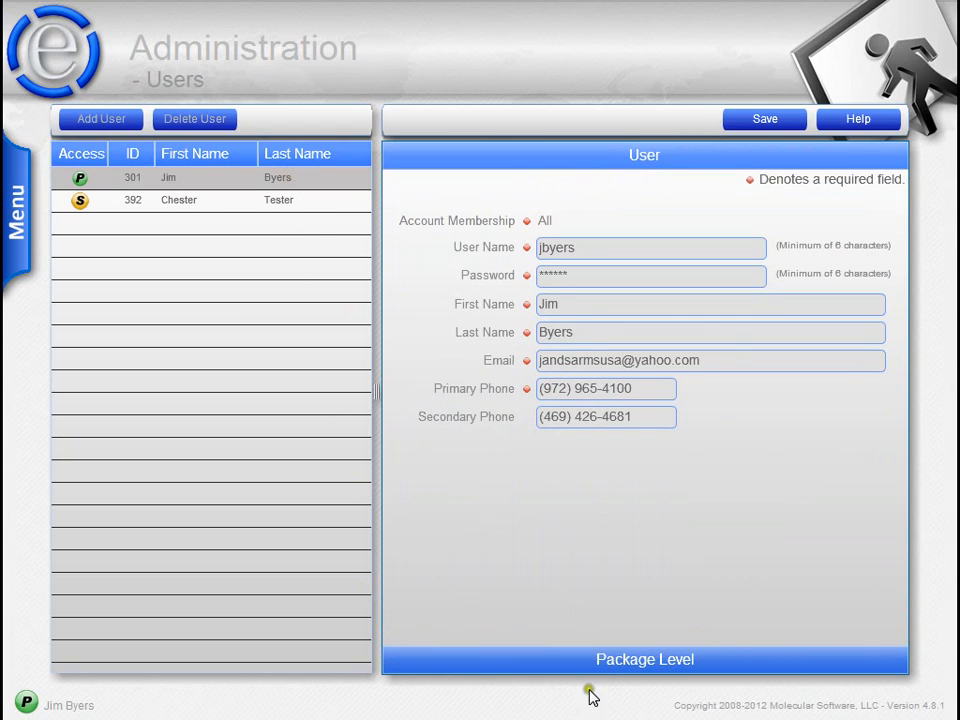
{"action": "left_click", "coordinate": [270, 201]}
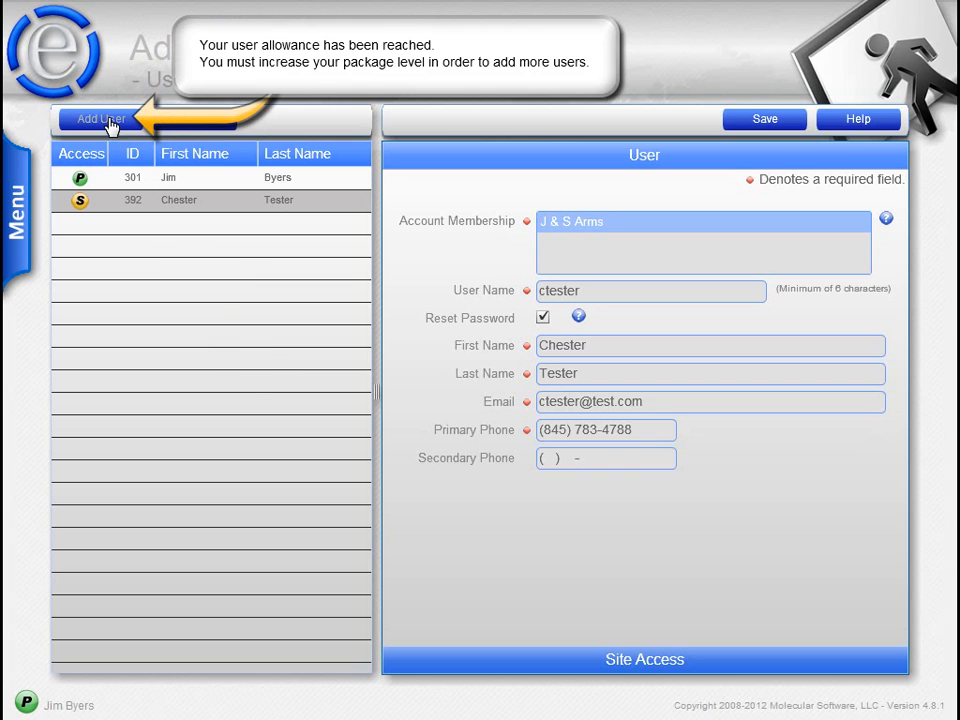
{"action": "left_click", "coordinate": [256, 182]}
{"action": "left_click", "coordinate": [583, 659]}
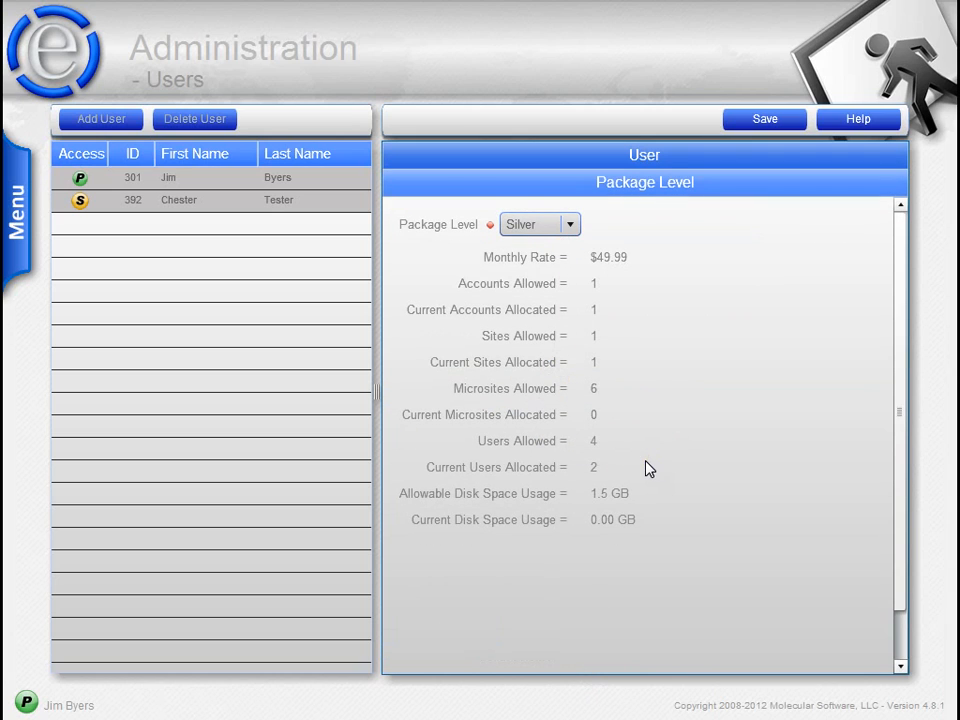
{"action": "left_click", "coordinate": [572, 152]}
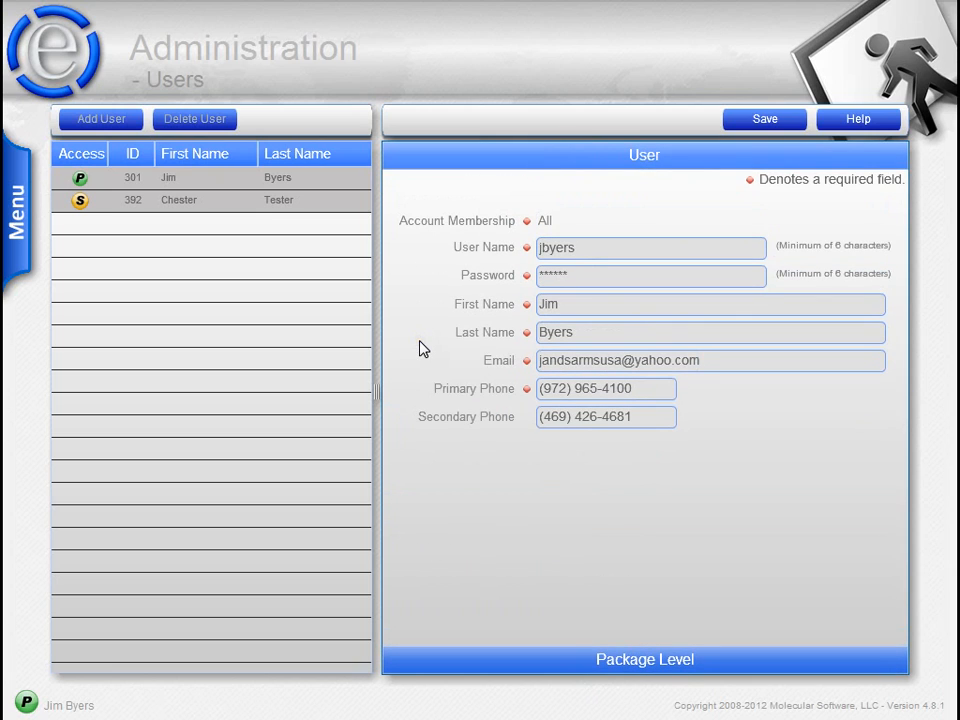
{"action": "left_click", "coordinate": [194, 205]}
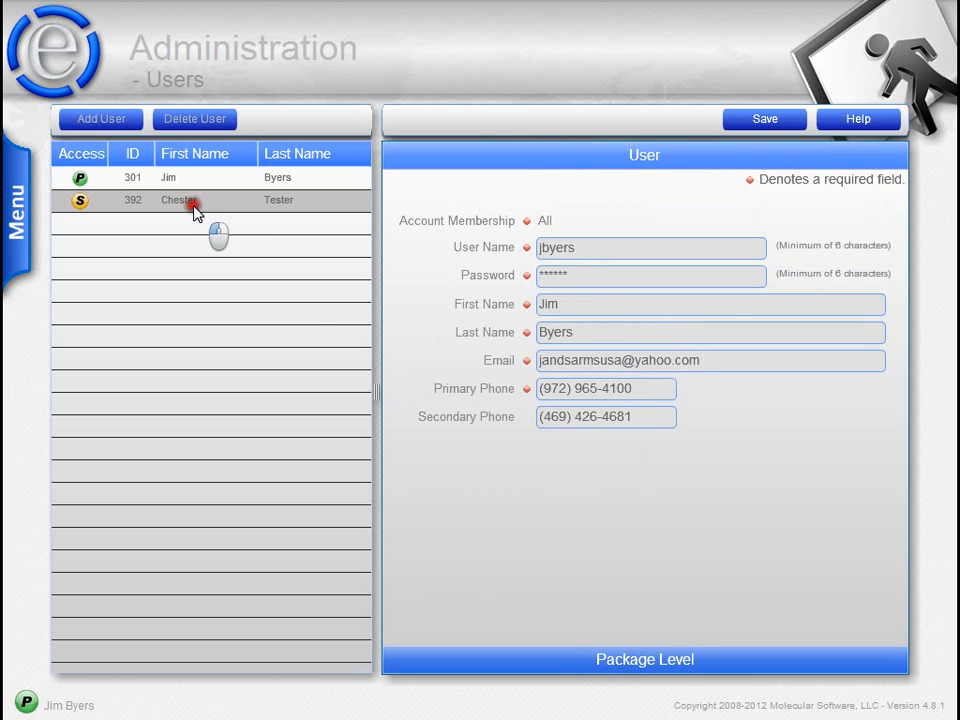
{"action": "left_click", "coordinate": [598, 657]}
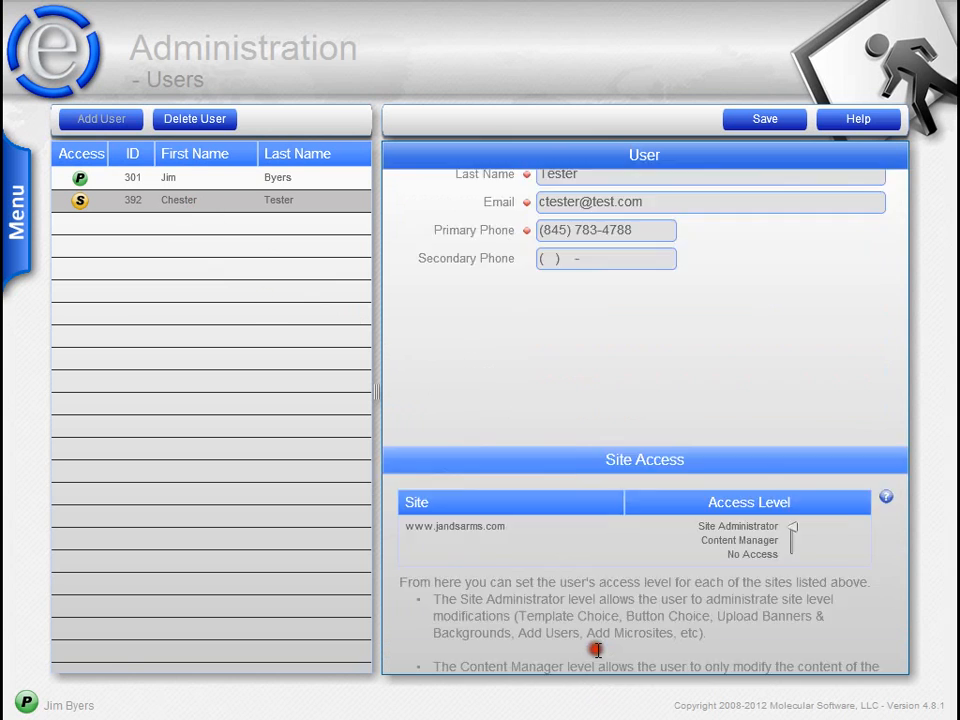
{"action": "left_click", "coordinate": [789, 263]}
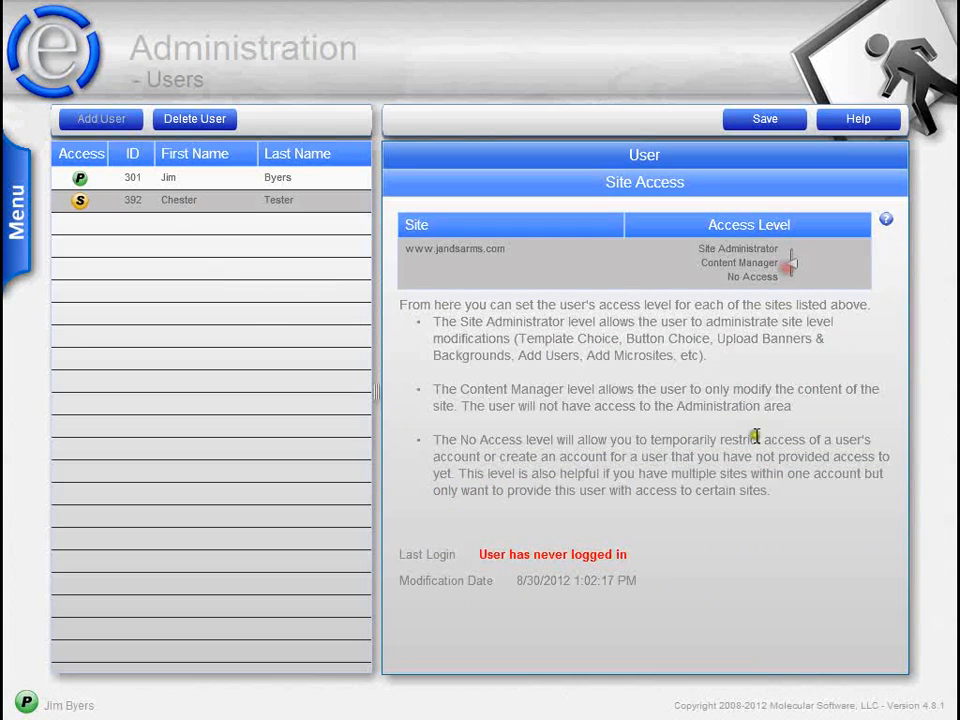
{"action": "left_click", "coordinate": [752, 120]}
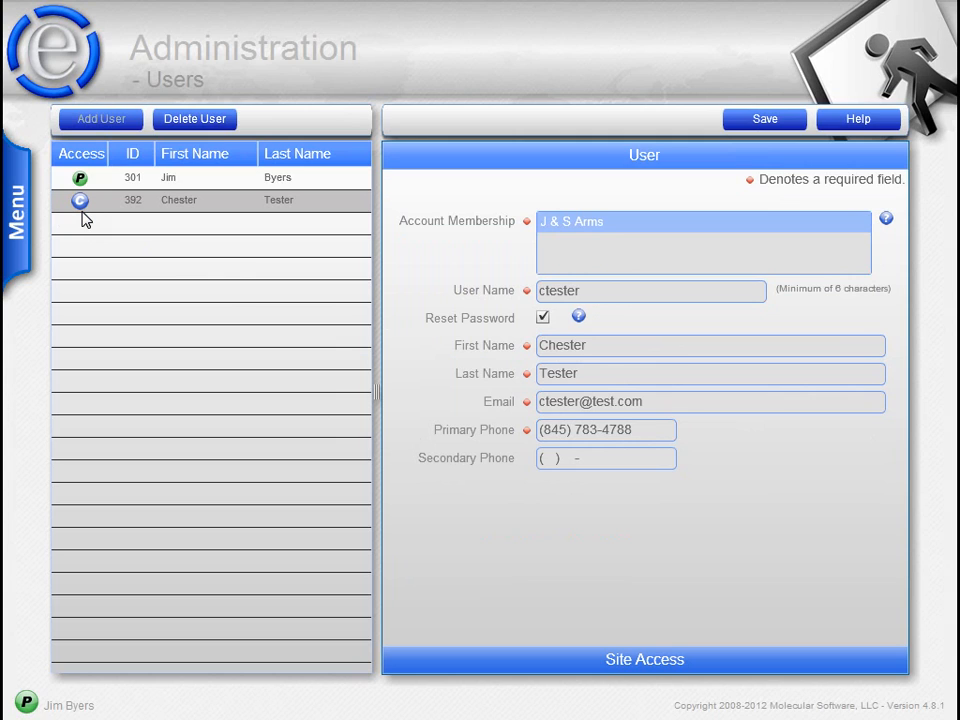
{"action": "left_click", "coordinate": [24, 220]}
{"action": "left_click", "coordinate": [611, 668]}
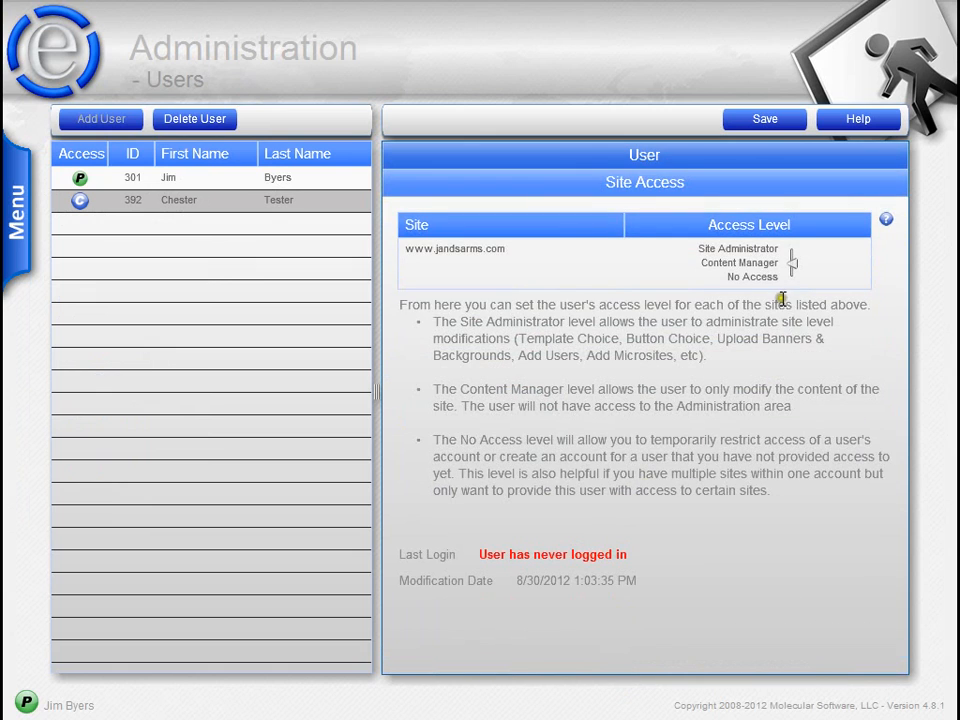
{"action": "left_click", "coordinate": [792, 276]}
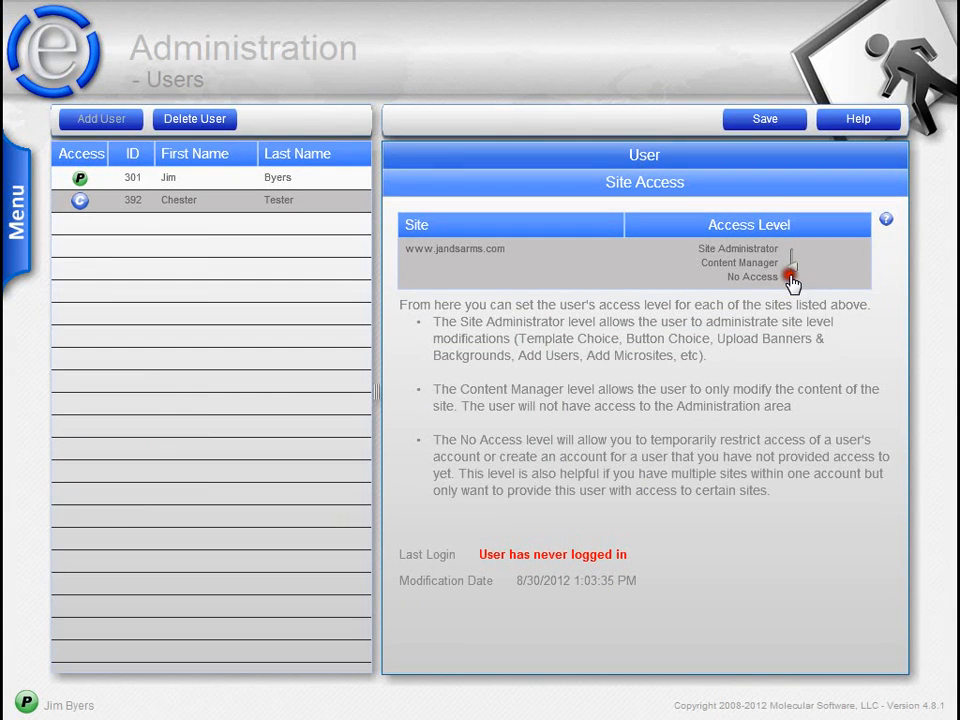
{"action": "left_click", "coordinate": [748, 121]}
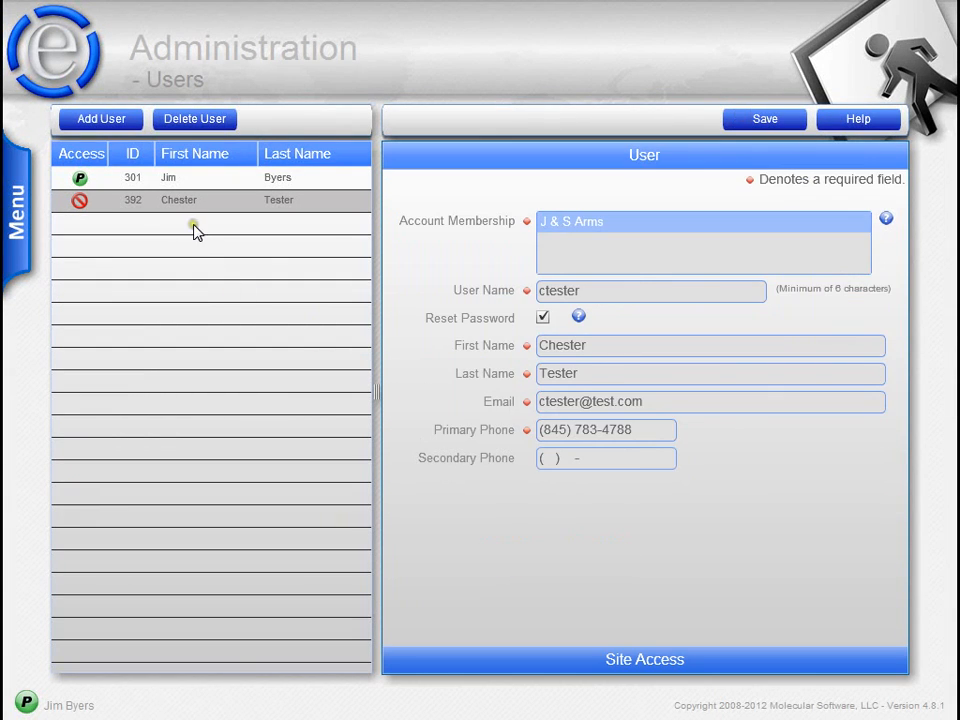
{"action": "left_click", "coordinate": [657, 652]}
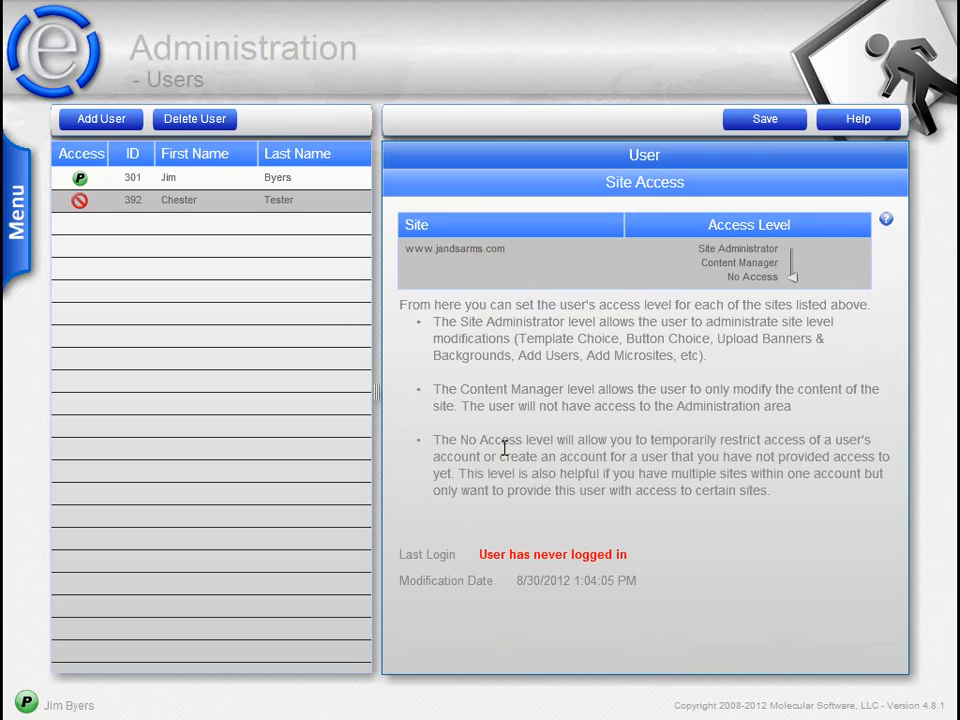
{"action": "left_click", "coordinate": [553, 154]}
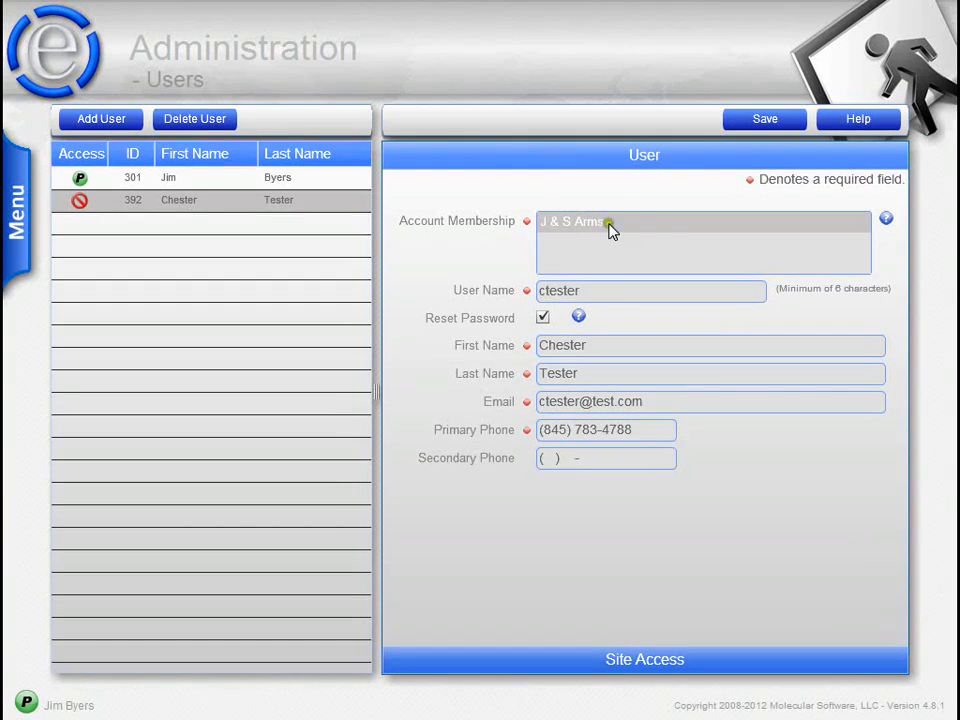
{"action": "left_click", "coordinate": [633, 661]}
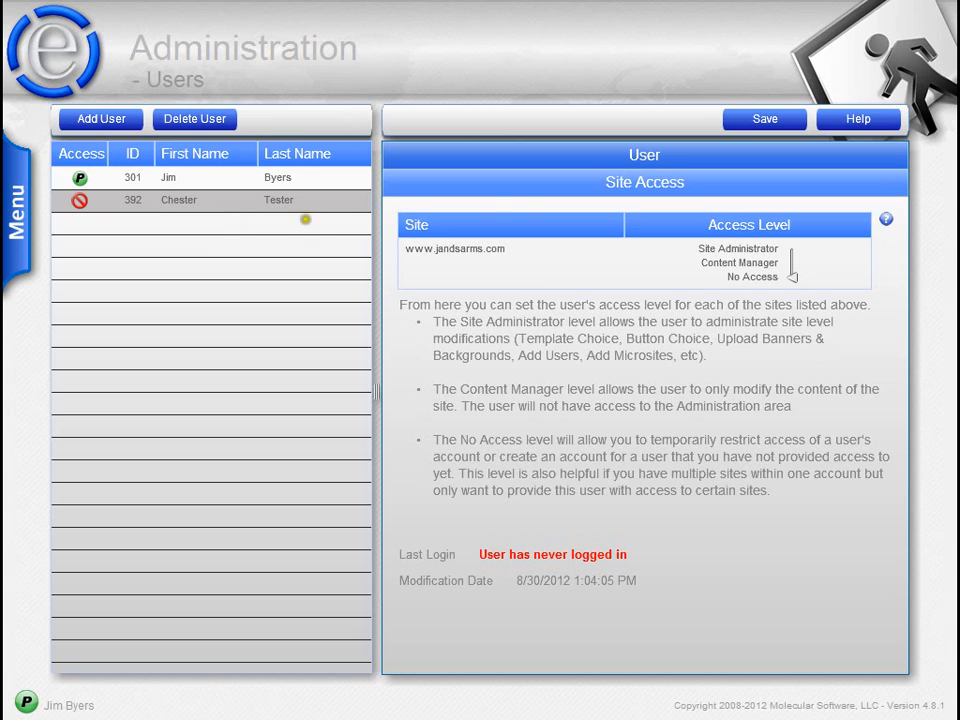
{"action": "left_click", "coordinate": [497, 160]}
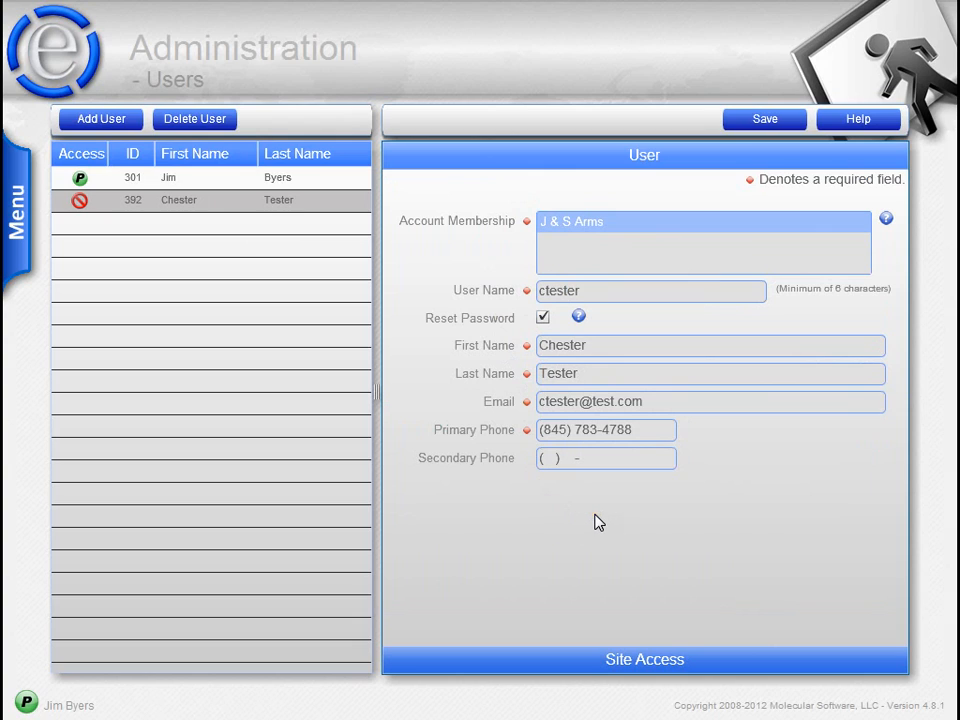
{"action": "left_click", "coordinate": [595, 519]}
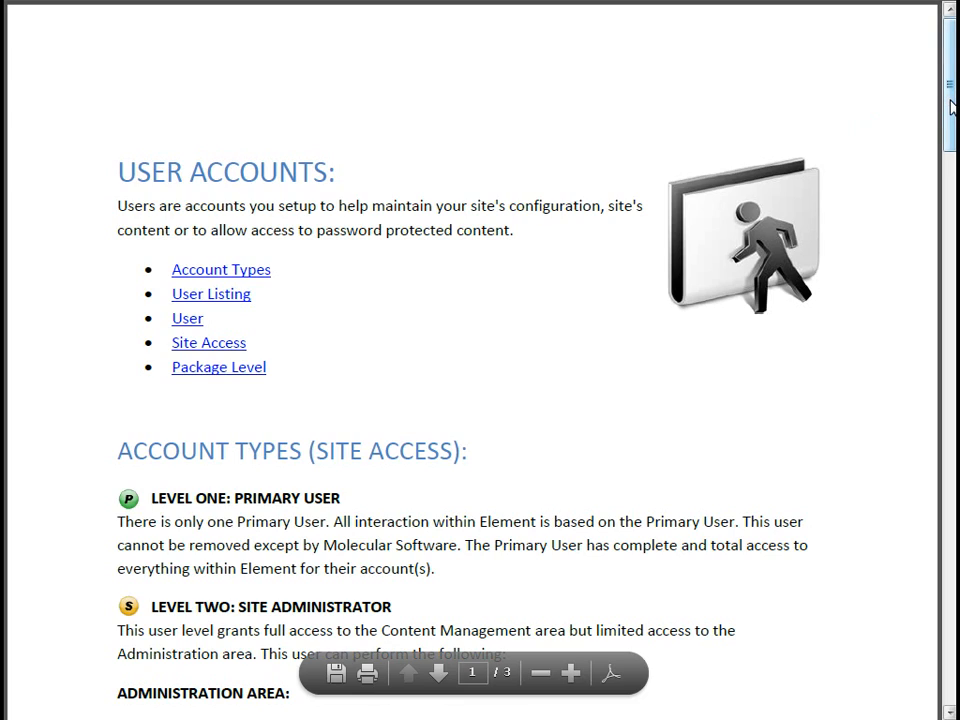
{"action": "left_click_drag", "start_coordinate": [950, 100], "coordinate": [952, 183]}
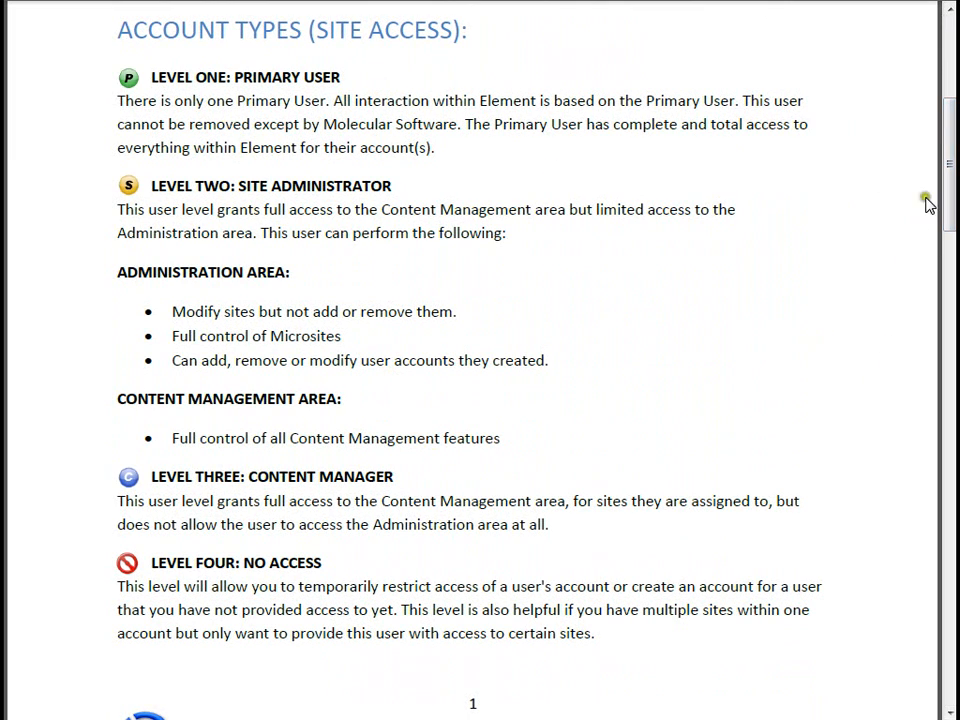
{"action": "left_click_drag", "start_coordinate": [949, 191], "coordinate": [947, 50]}
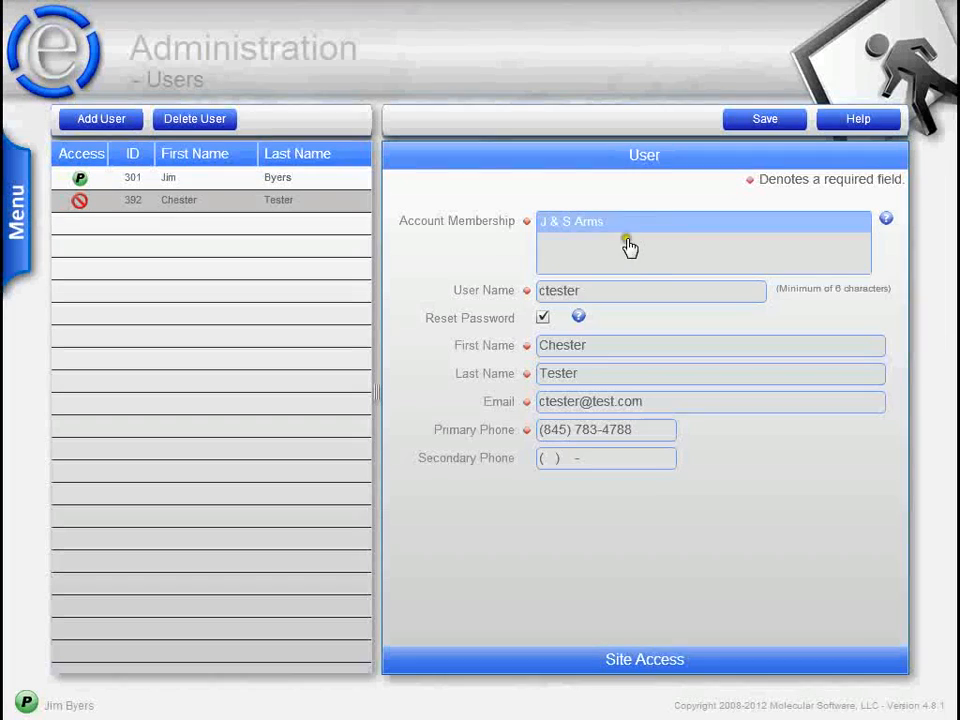